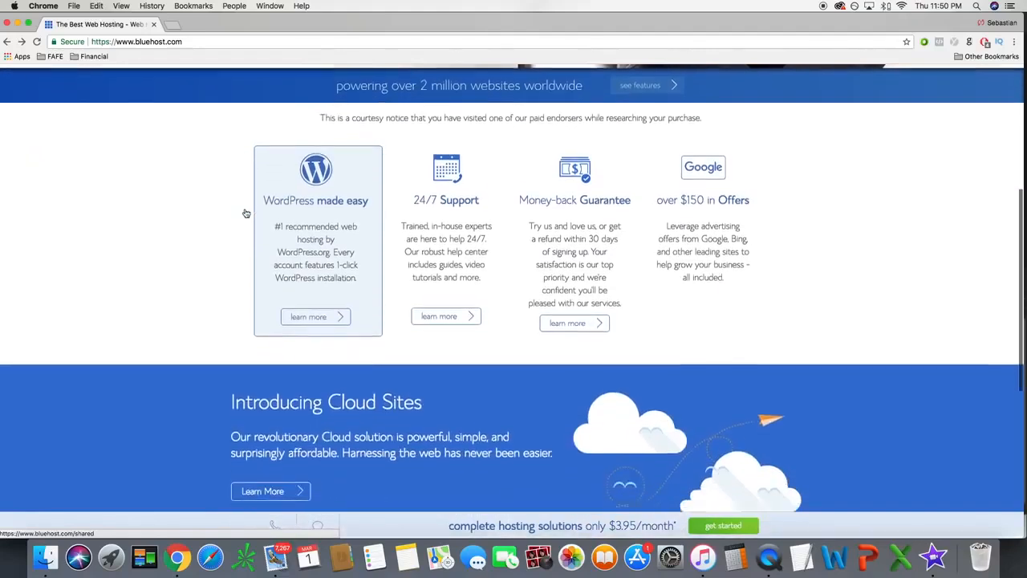
# Step: Look over the Bluehost homepage and start the web hosting signup
pyautogui.scroll(-6, 246, 213)
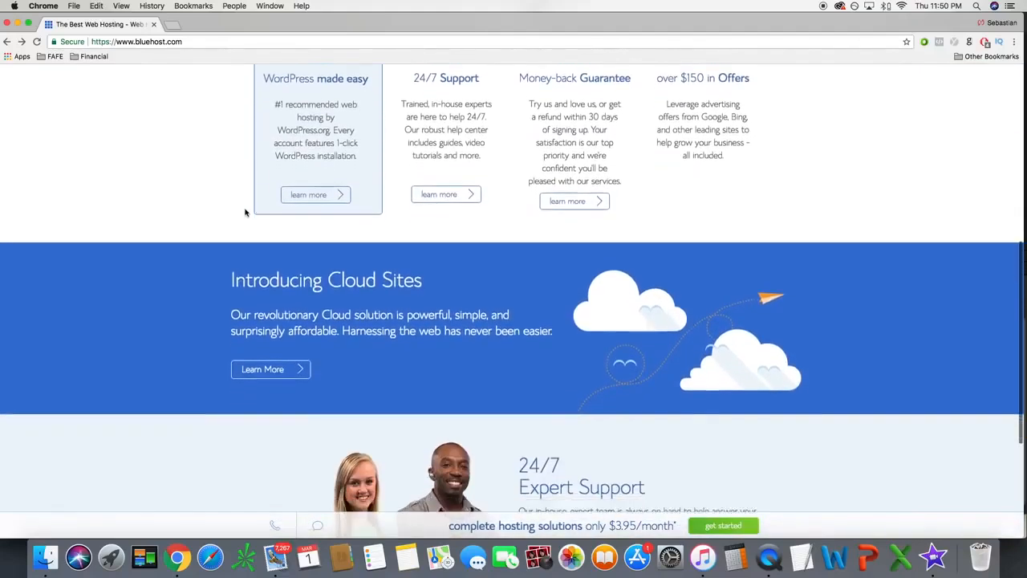
pyautogui.scroll(5, 247, 213)
pyautogui.scroll(10, 246, 213)
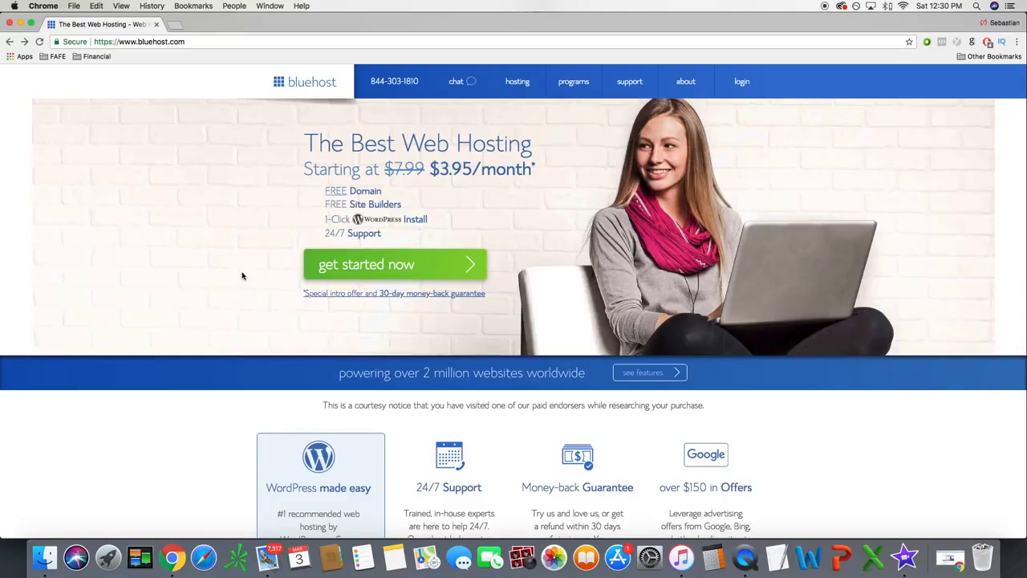
pyautogui.click(207, 42)
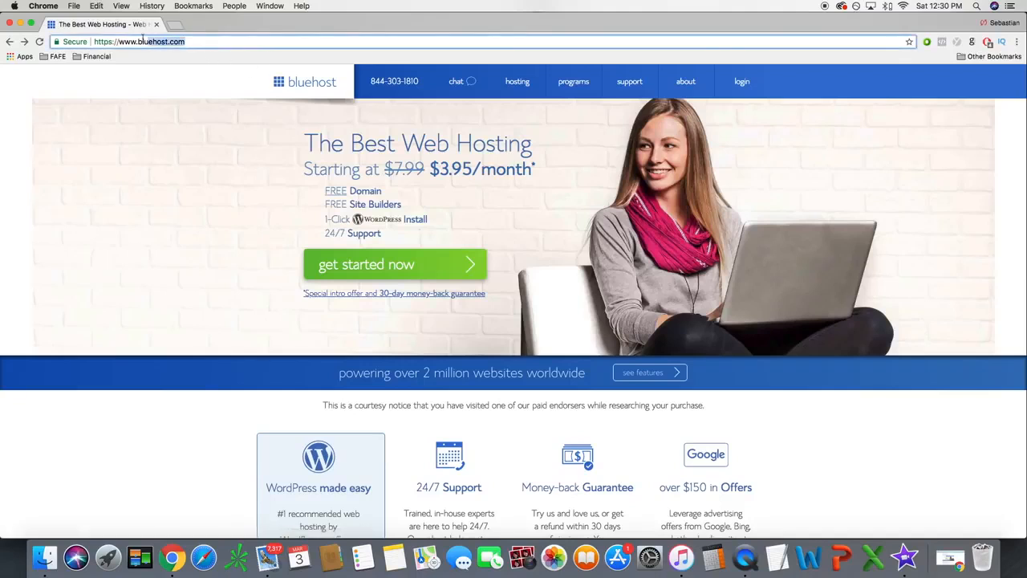
pyautogui.click(193, 174)
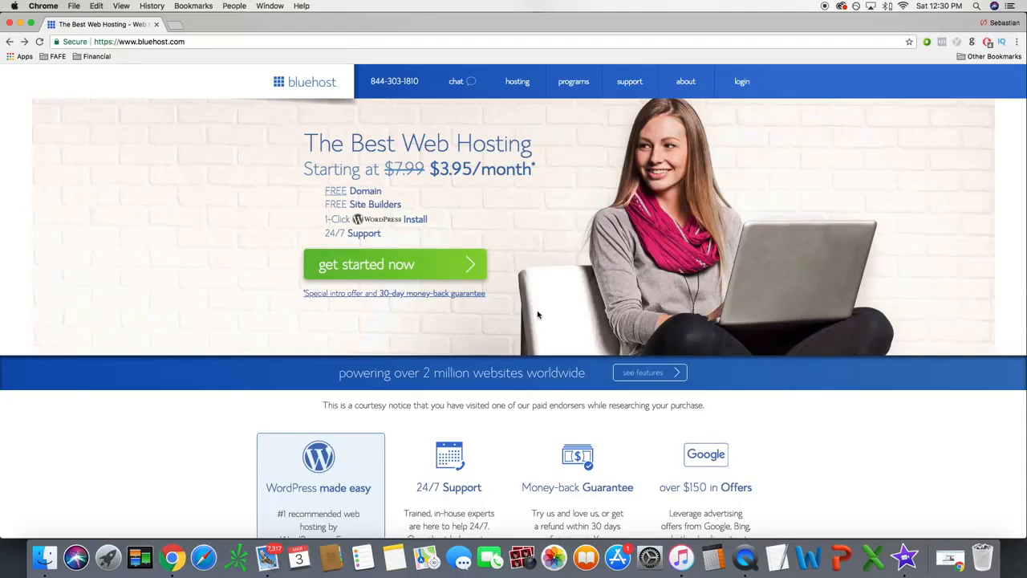
pyautogui.scroll(-3, 538, 315)
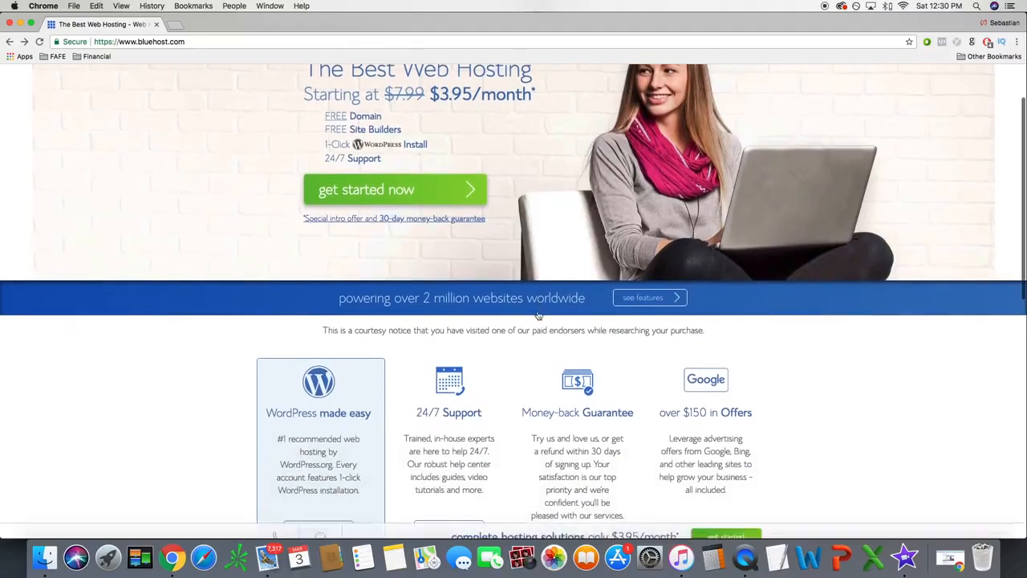
pyautogui.scroll(3, 537, 315)
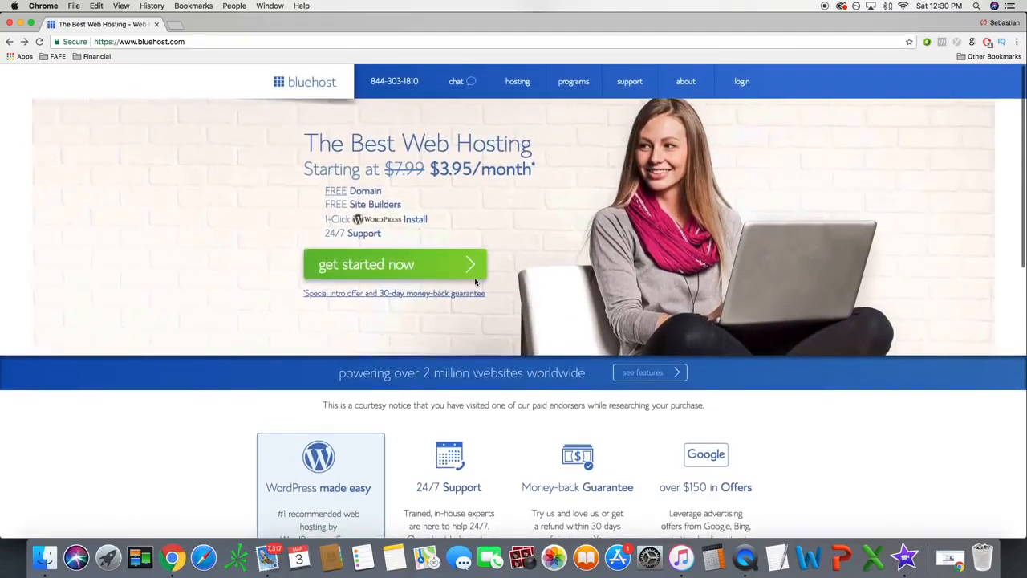
pyautogui.click(401, 266)
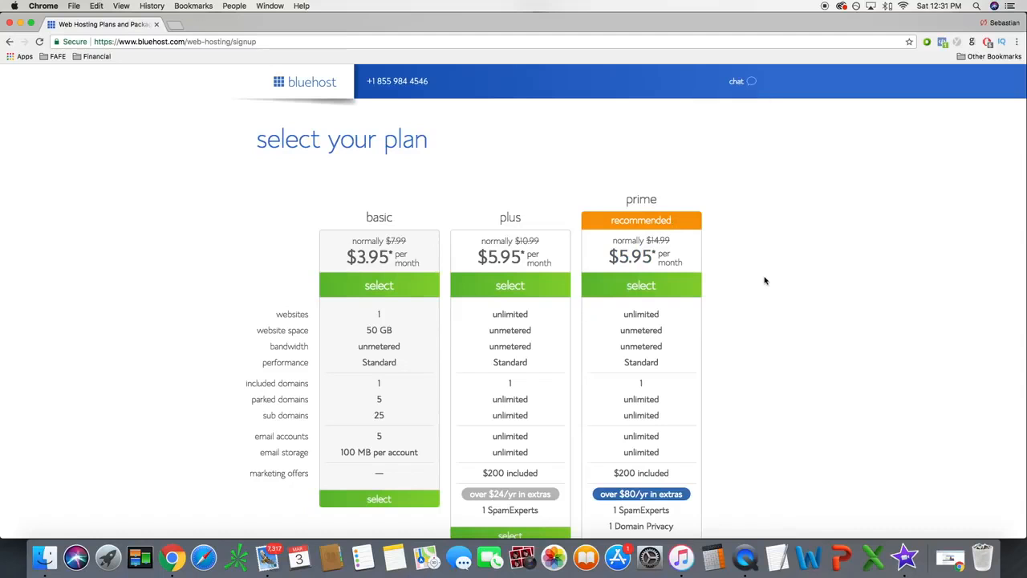
# Step: Compare the hosting plans and select the basic plan at $3.95 per month
pyautogui.scroll(-5, 754, 312)
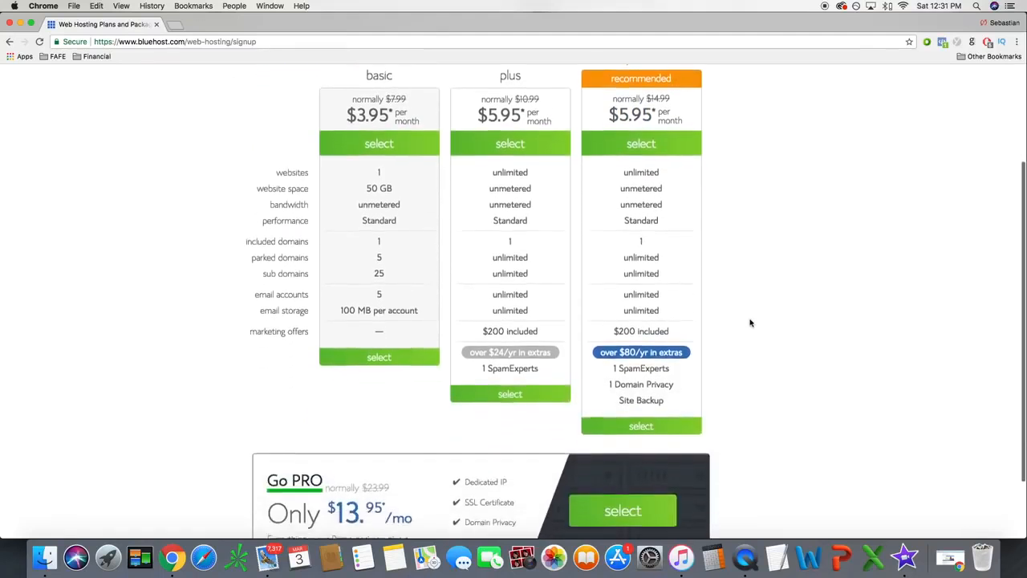
pyautogui.scroll(5, 294, 305)
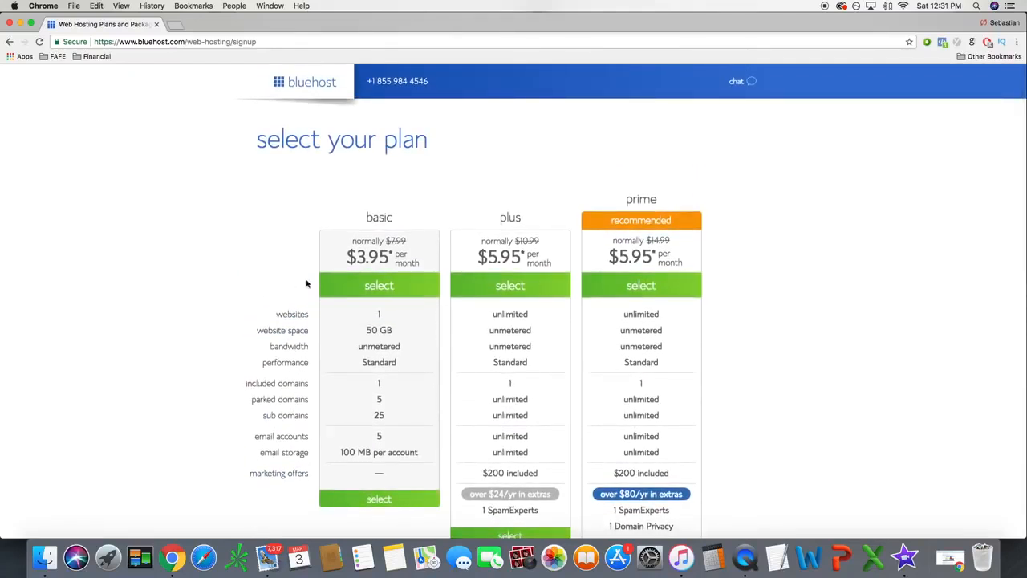
pyautogui.click(377, 289)
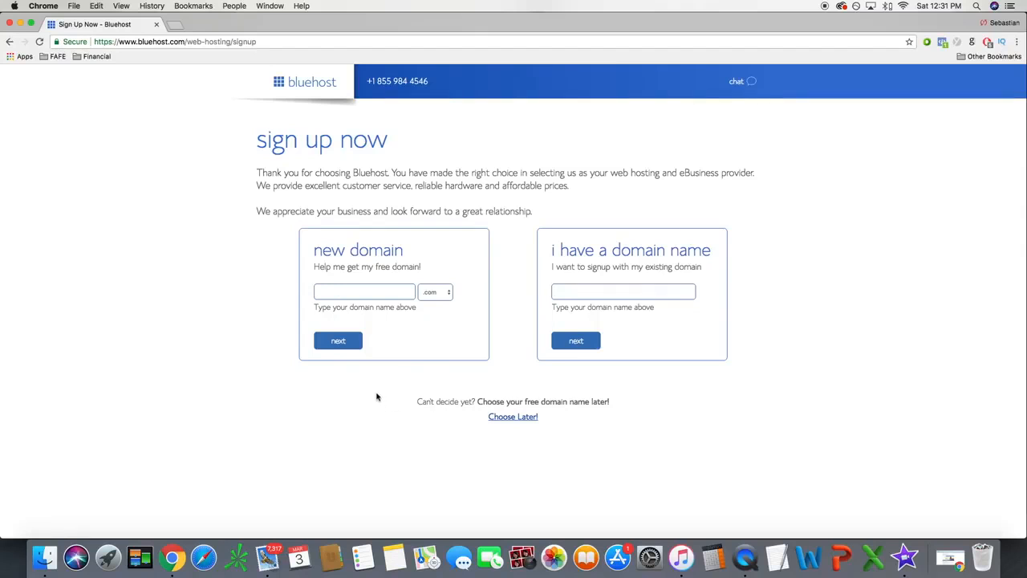
pyautogui.click(332, 292)
pyautogui.write('firstnamelastname')
pyautogui.press('BackSpace')
pyautogui.press('BackSpace')
pyautogui.press('BackSpace')
pyautogui.press('BackSpace')
pyautogui.press('BackSpace')
pyautogui.press('BackSpace')
pyautogui.press('BackSpace')
pyautogui.press('BackSpace')
pyautogui.press('BackSpace')
pyautogui.press('BackSpace')
pyautogui.press('BackSpace')
pyautogui.press('BackSpace')
pyautogui.press('BackSpace')
pyautogui.press('BackSpace')
pyautogui.press('BackSpace')
pyautogui.press('BackSpace')
pyautogui.write('yourbusiness')
pyautogui.doubleClick(384, 291)
pyautogui.press('BackSpace')
# Step: Choose .com as the new domain's extension, enter the domain name and continue to account creation
pyautogui.click(442, 293)
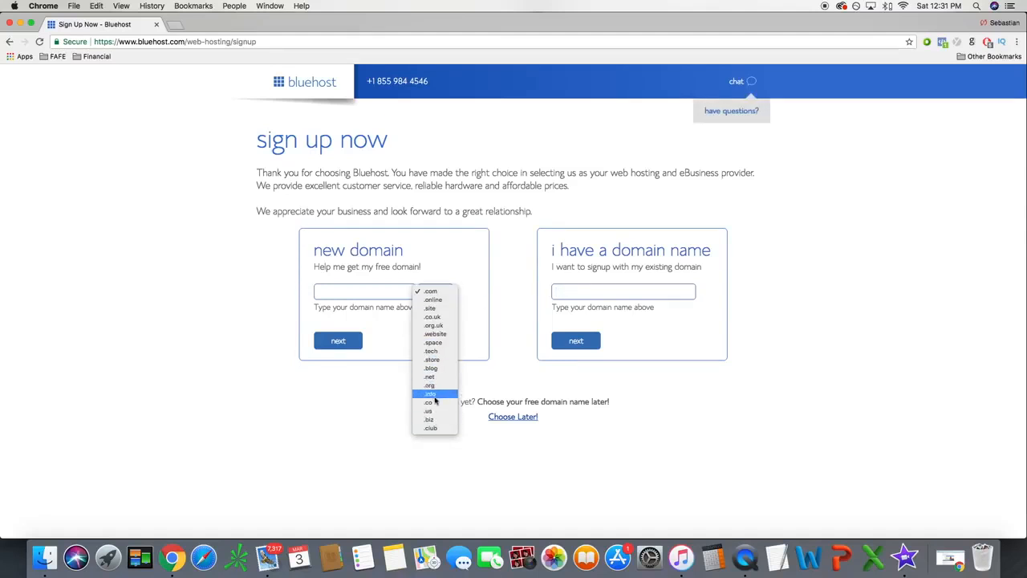
pyautogui.click(430, 292)
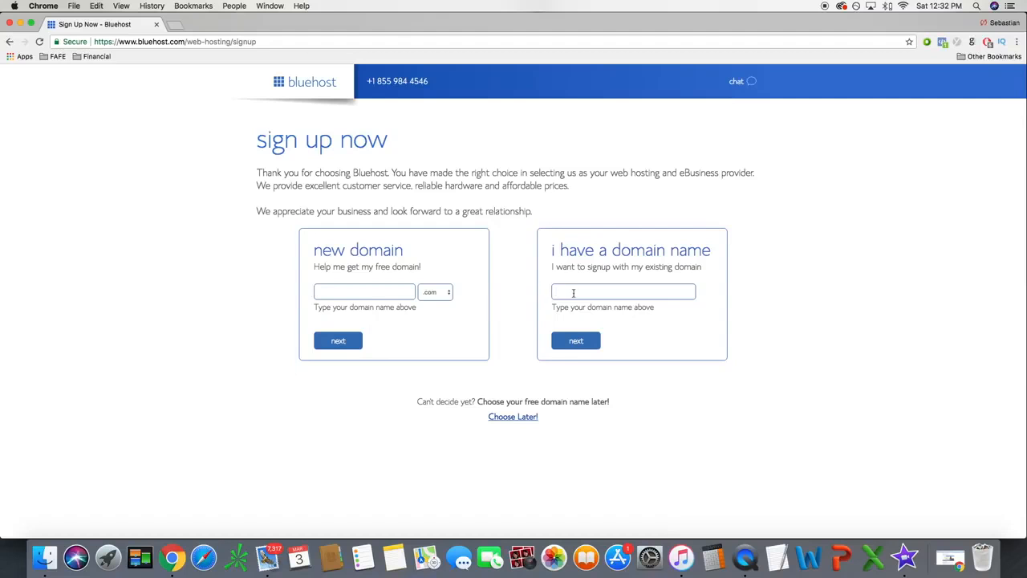
pyautogui.write('ginner')
pyautogui.write('.com')
pyautogui.click(337, 343)
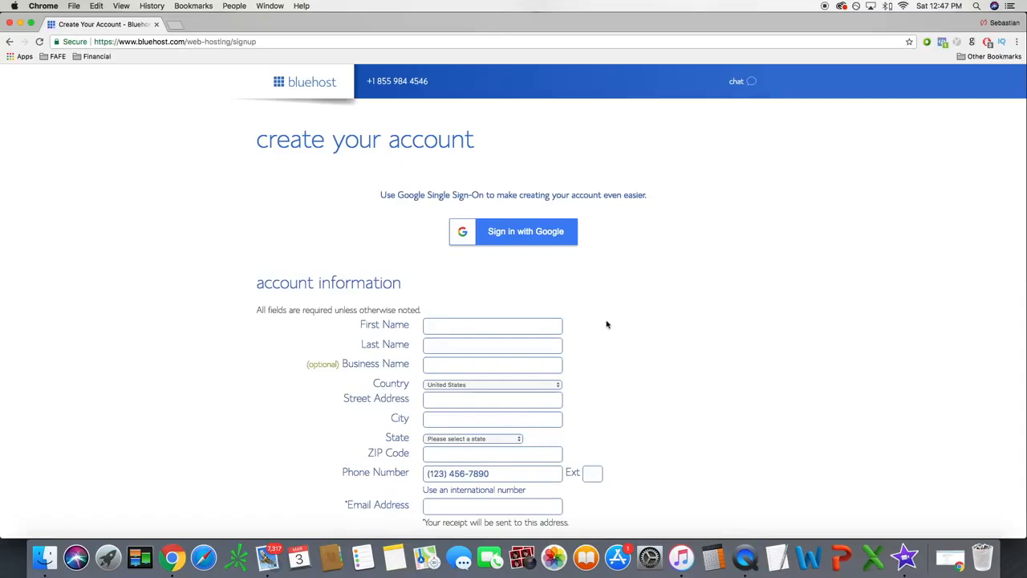
# Step: Deselect the SiteLock Security and Codeguard Basic add-ons in the package information of the account form
pyautogui.scroll(-2, 609, 325)
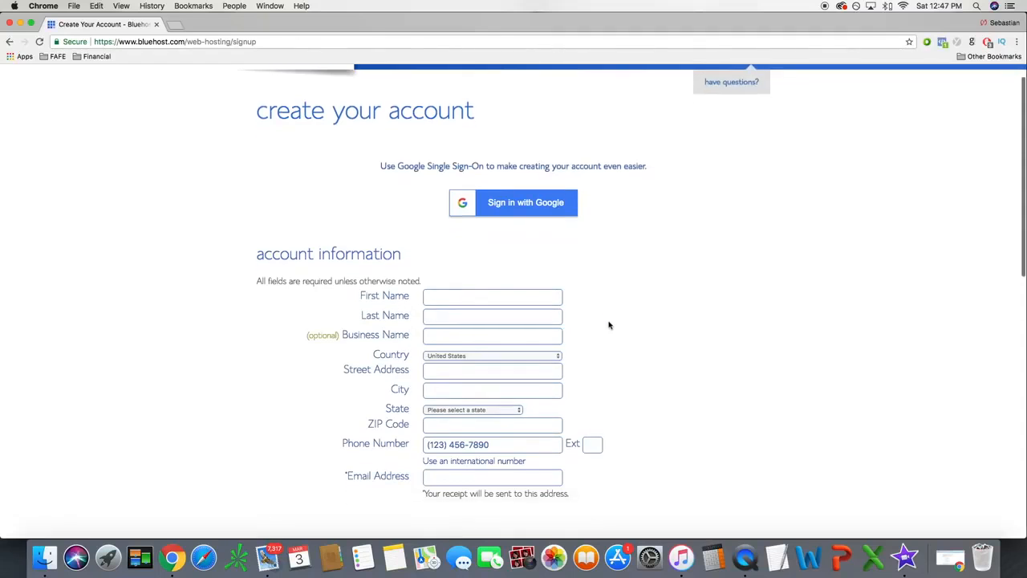
pyautogui.scroll(-3, 609, 325)
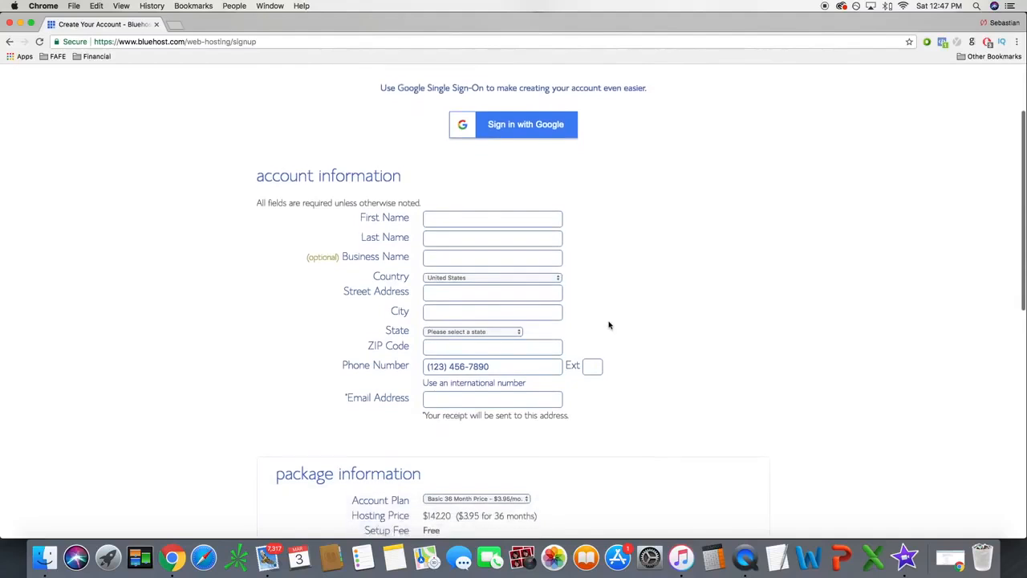
pyautogui.scroll(-5, 609, 324)
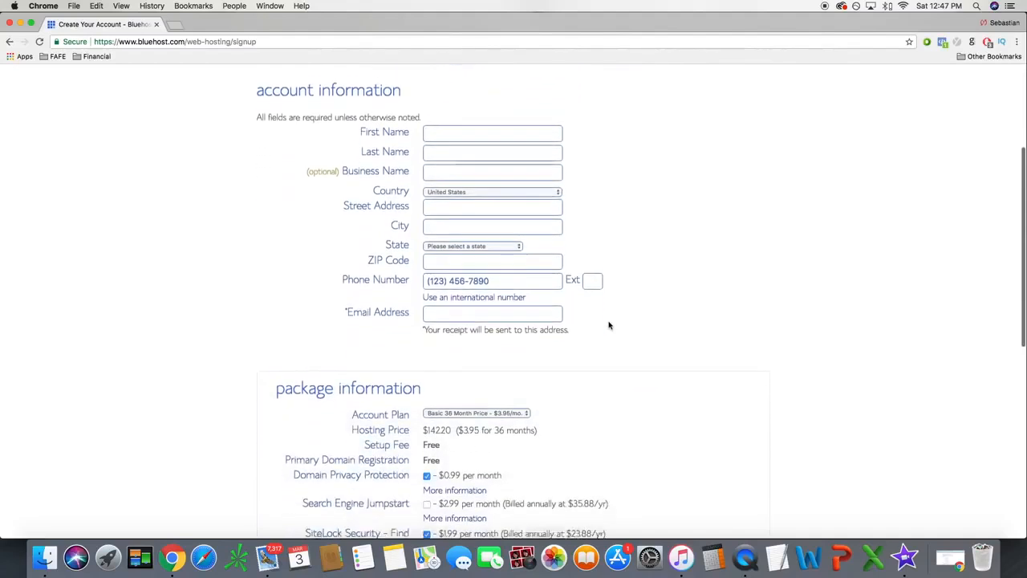
pyautogui.scroll(-1, 609, 325)
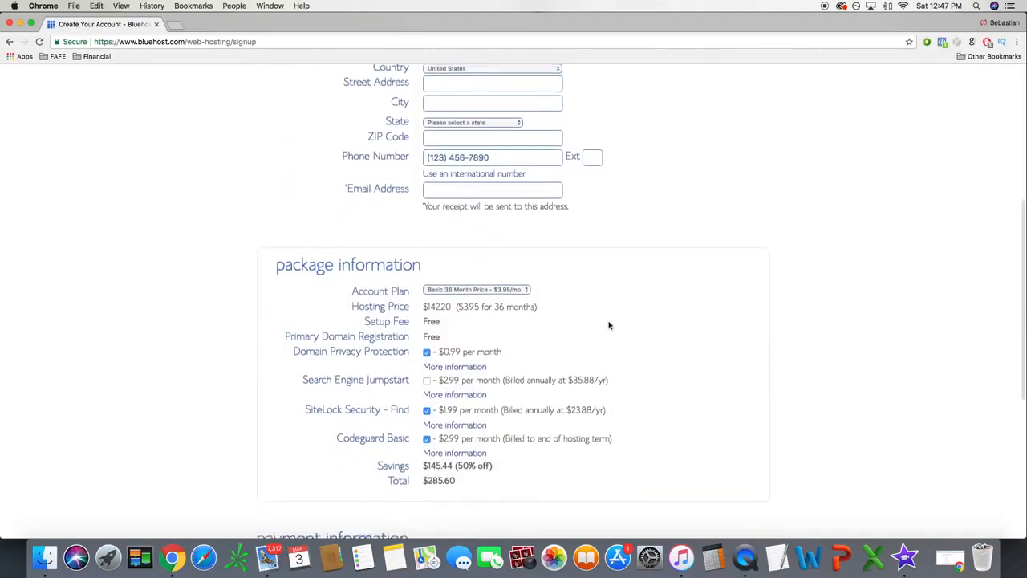
pyautogui.scroll(5, 609, 325)
pyautogui.scroll(2, 609, 325)
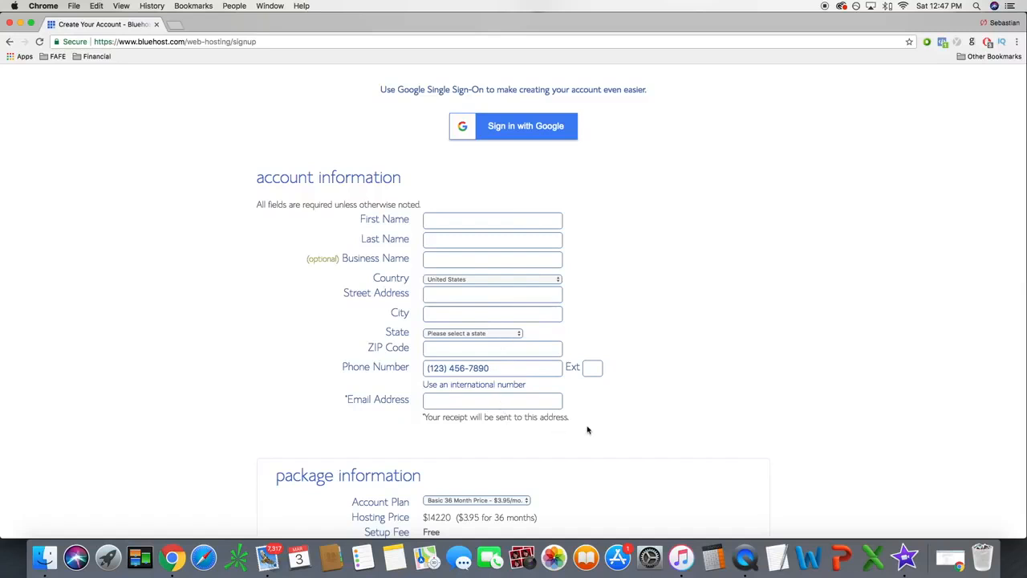
pyautogui.scroll(-2, 630, 419)
pyautogui.scroll(-3, 629, 420)
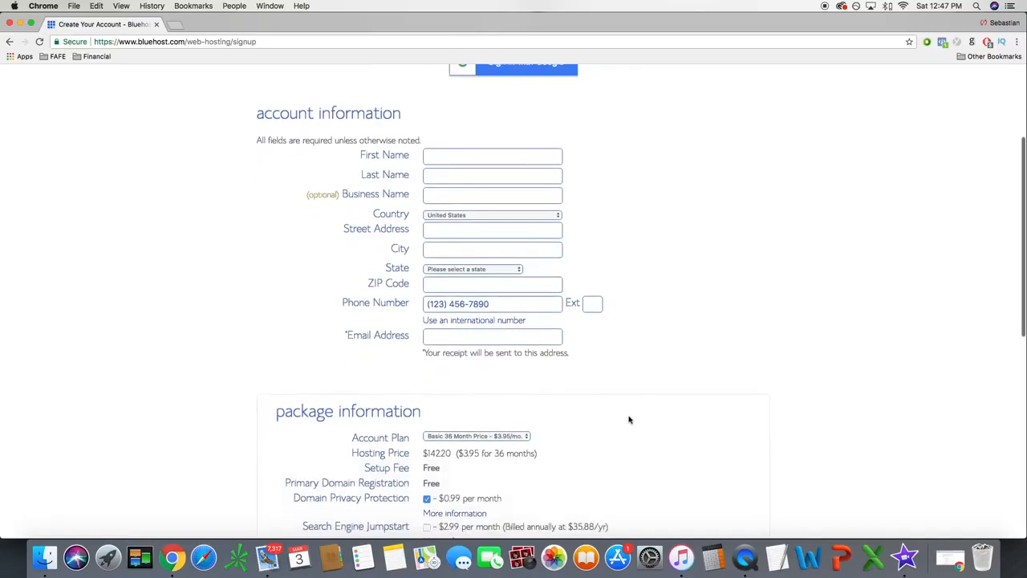
pyautogui.scroll(-2, 629, 420)
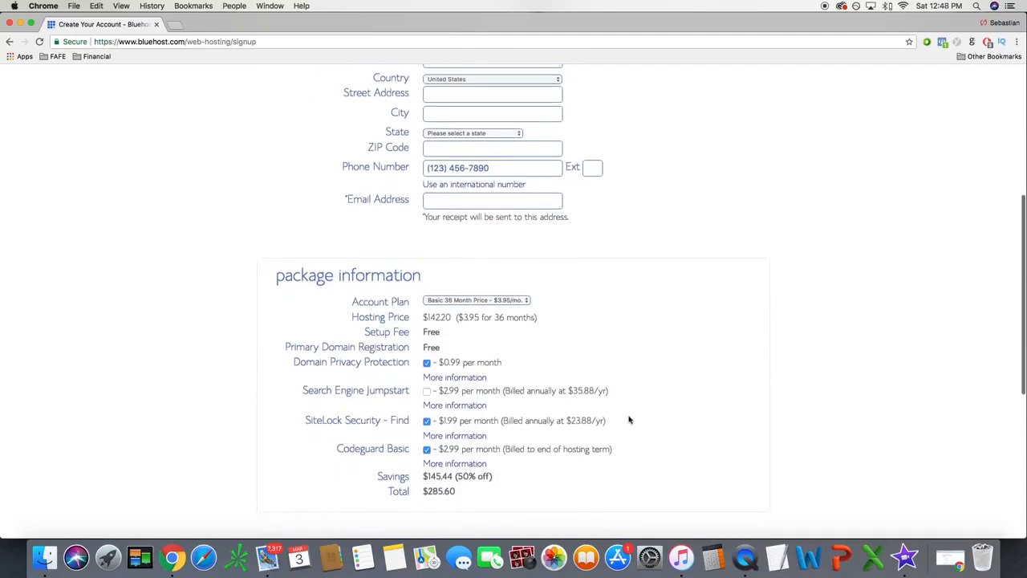
pyautogui.click(426, 392)
pyautogui.click(426, 421)
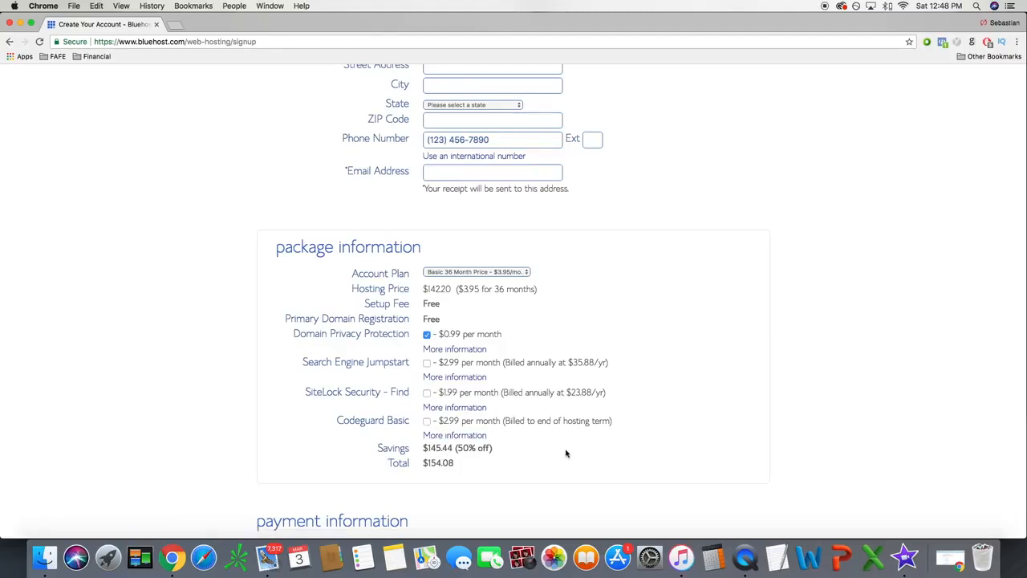
# Step: Review the package and payment sections of the signup form and open the additional payment options
pyautogui.scroll(-3, 565, 453)
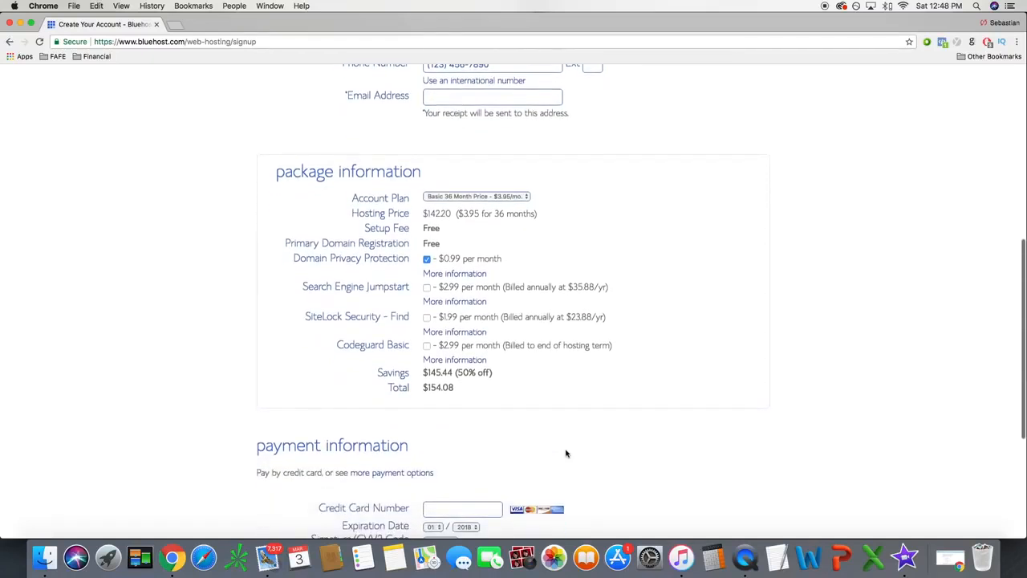
pyautogui.scroll(3, 565, 453)
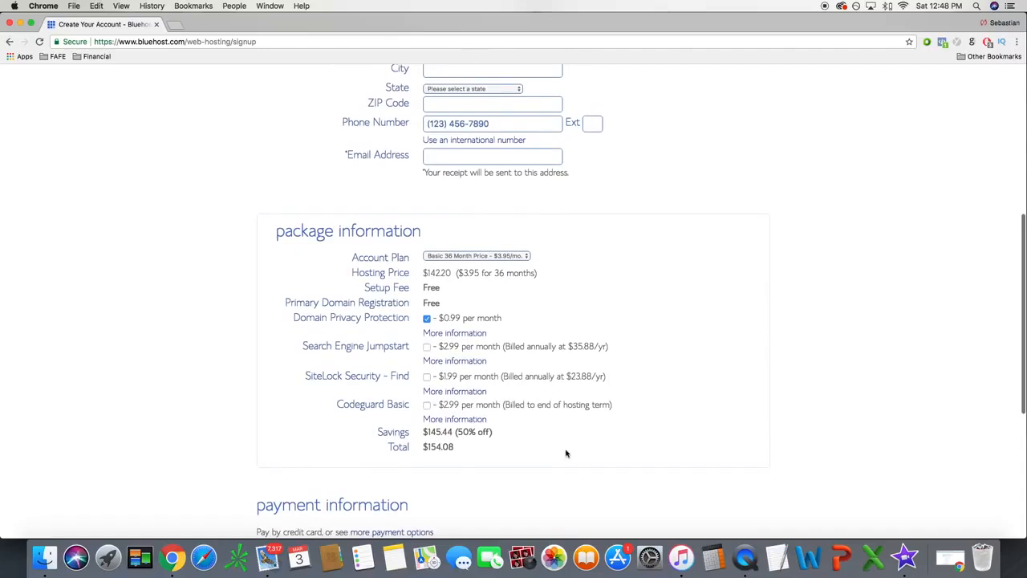
pyautogui.scroll(-1, 566, 453)
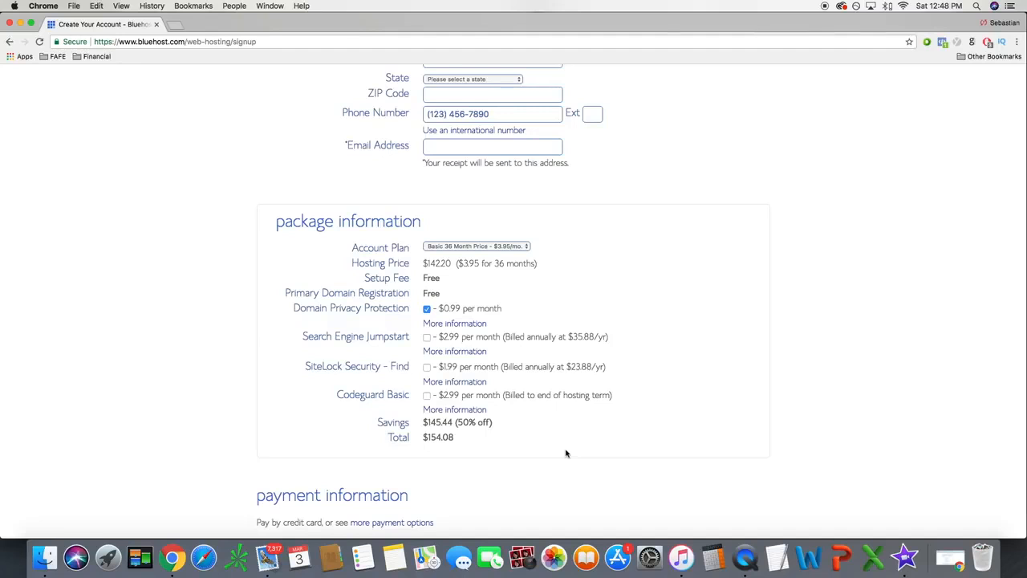
pyautogui.scroll(-5, 566, 453)
pyautogui.scroll(-2, 566, 453)
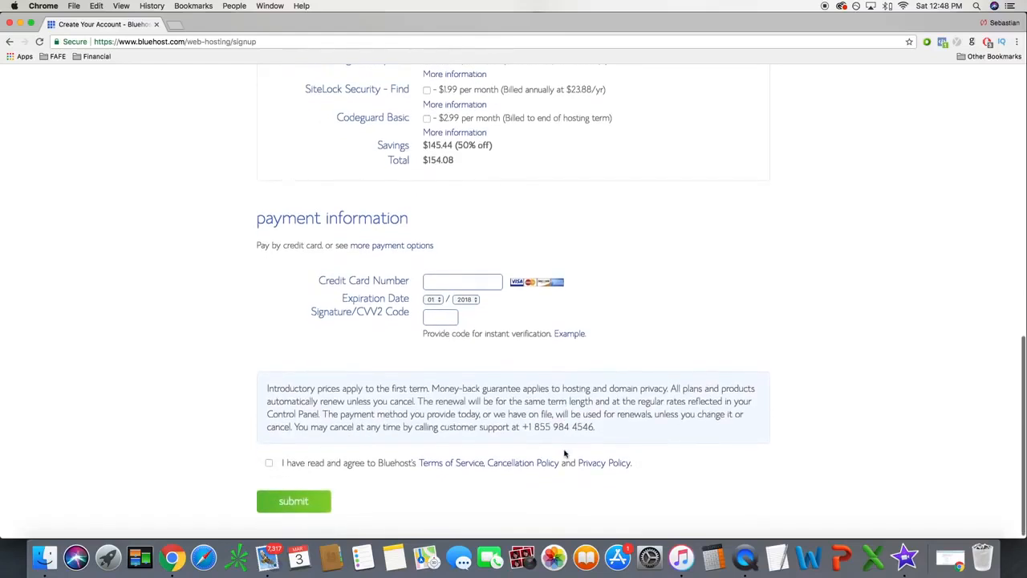
pyautogui.click(388, 245)
pyautogui.click(260, 359)
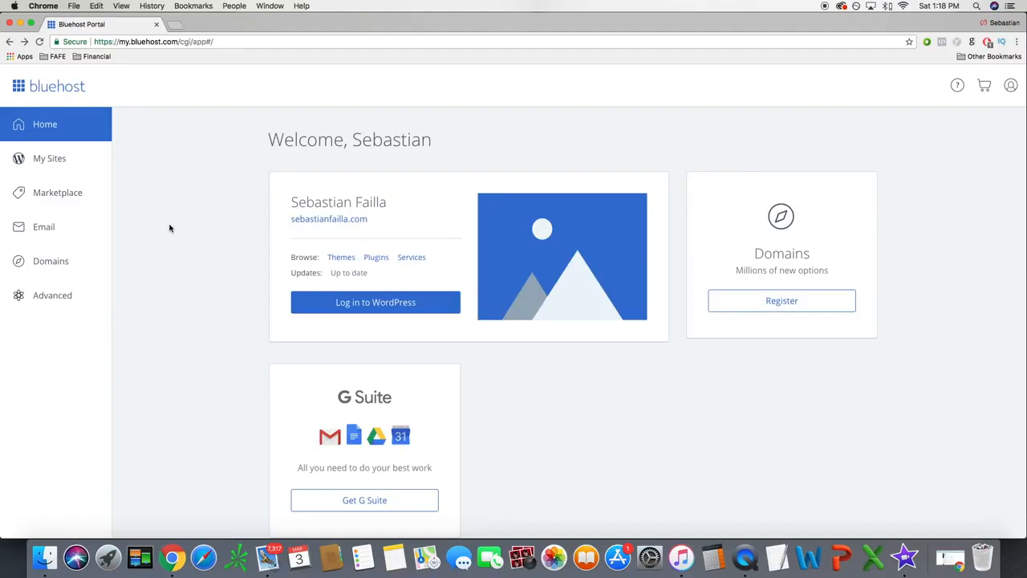
# Step: Open the WordPress admin dashboard of the existing site from the list of hosted sites
pyautogui.click(57, 159)
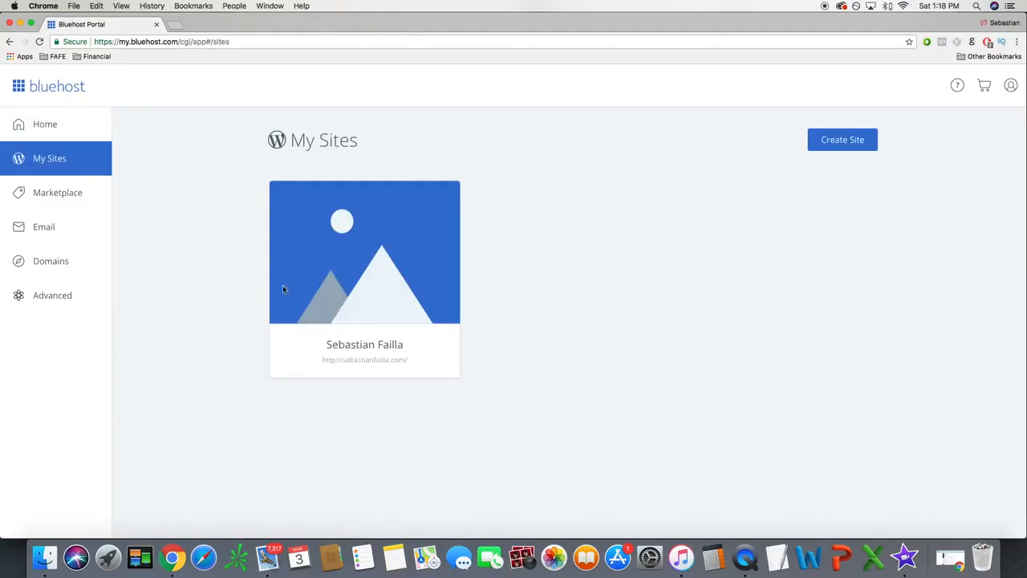
pyautogui.click(355, 273)
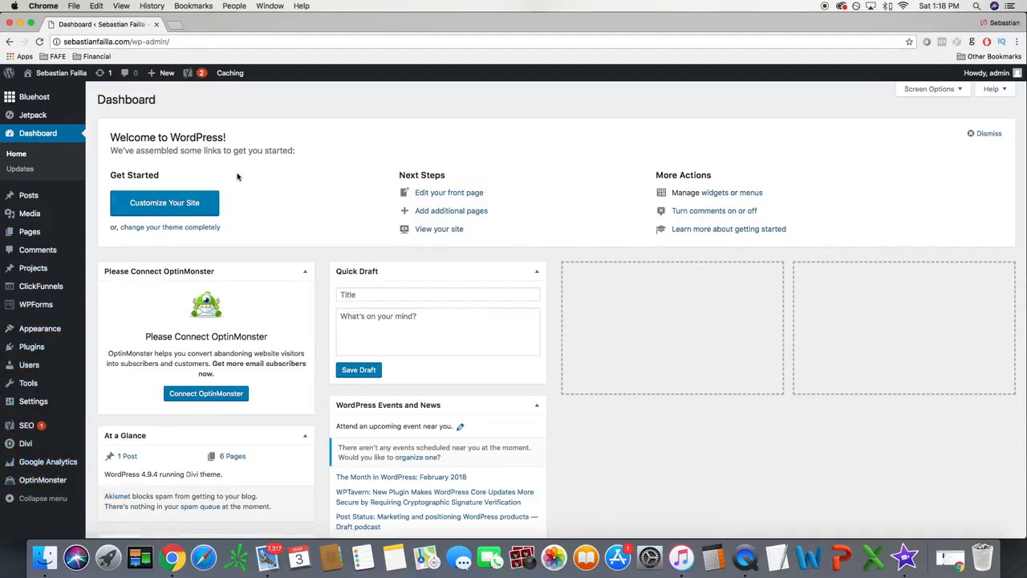
# Step: Open the site's theme management page and look through the installed themes
pyautogui.moveTo(39, 351)
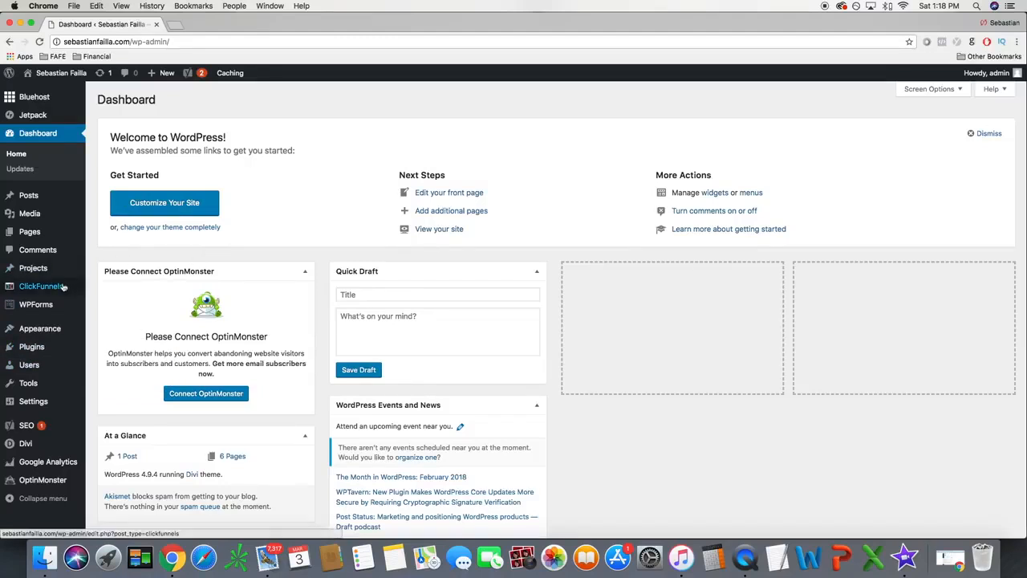
pyautogui.moveTo(52, 306)
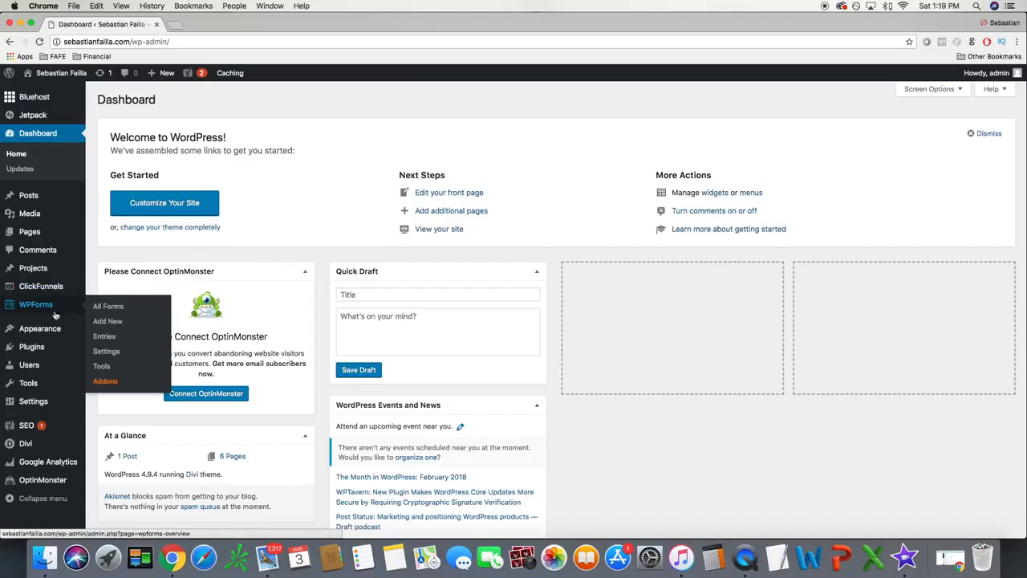
pyautogui.moveTo(29, 428)
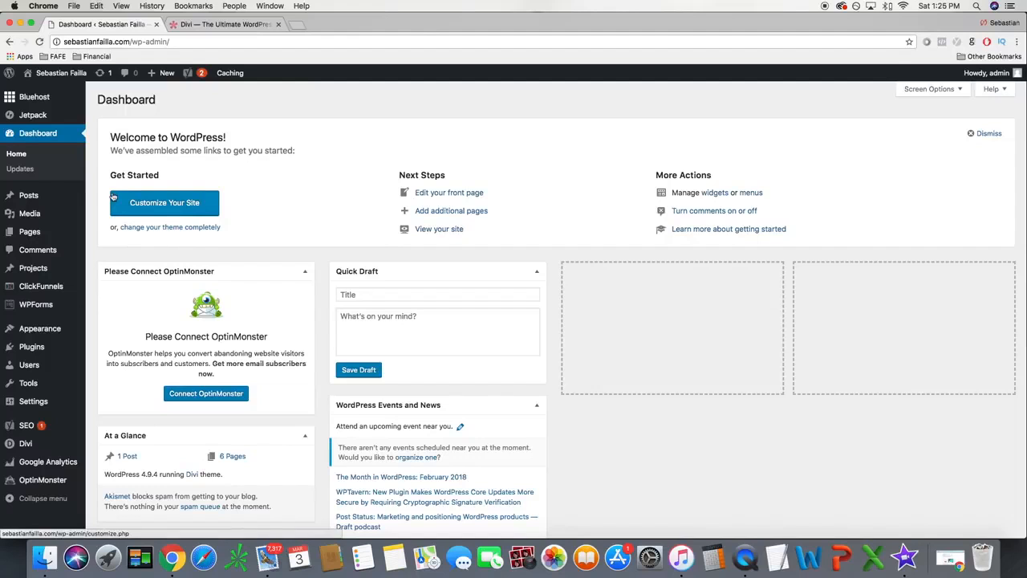
pyautogui.moveTo(60, 332)
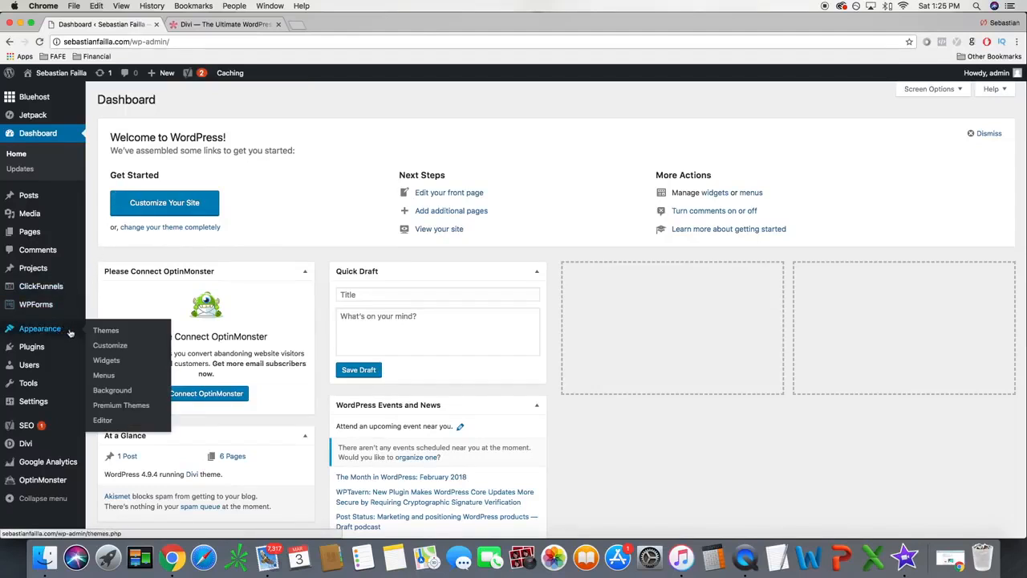
pyautogui.click(103, 334)
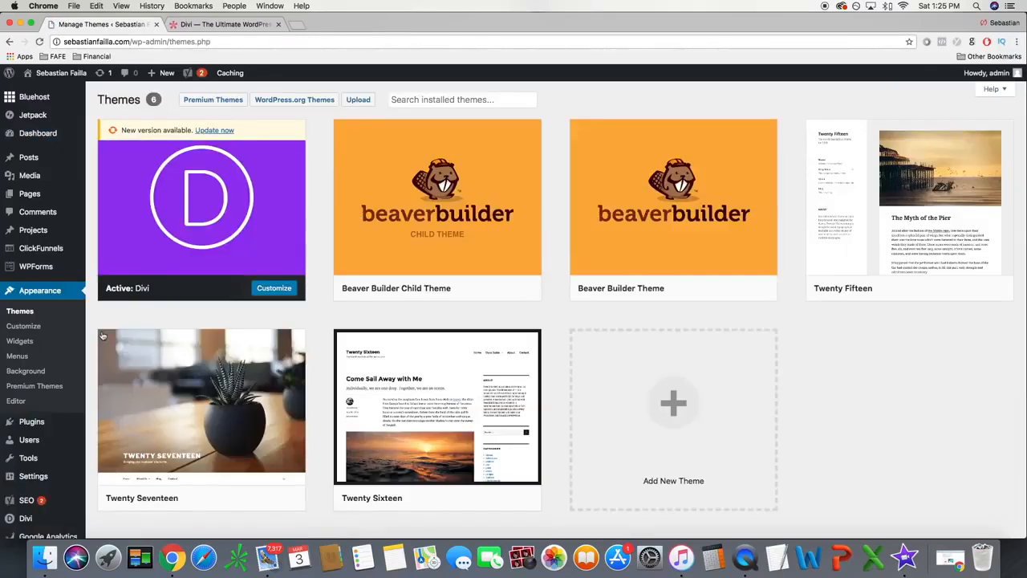
pyautogui.scroll(-2, 105, 316)
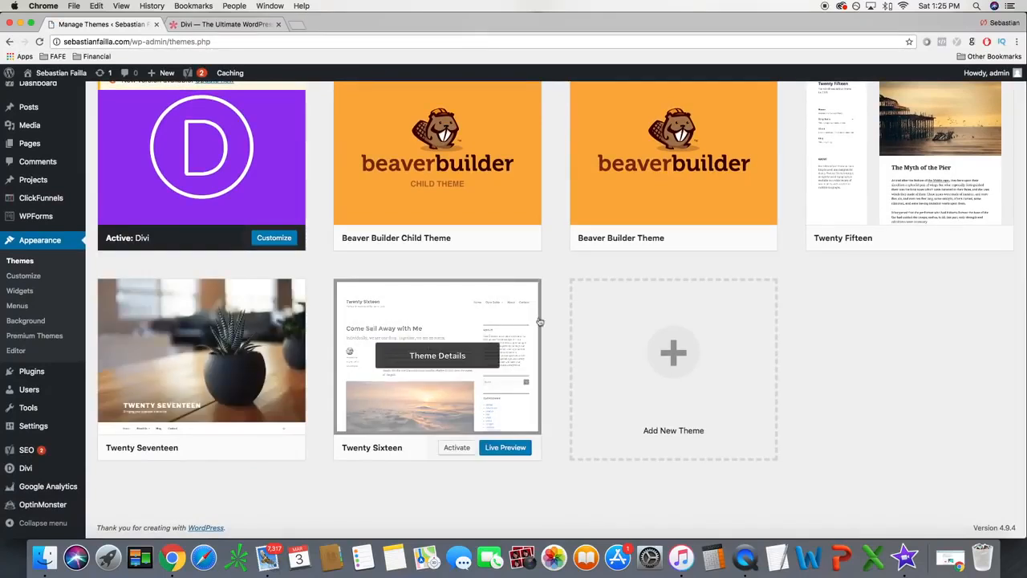
pyautogui.scroll(2, 794, 305)
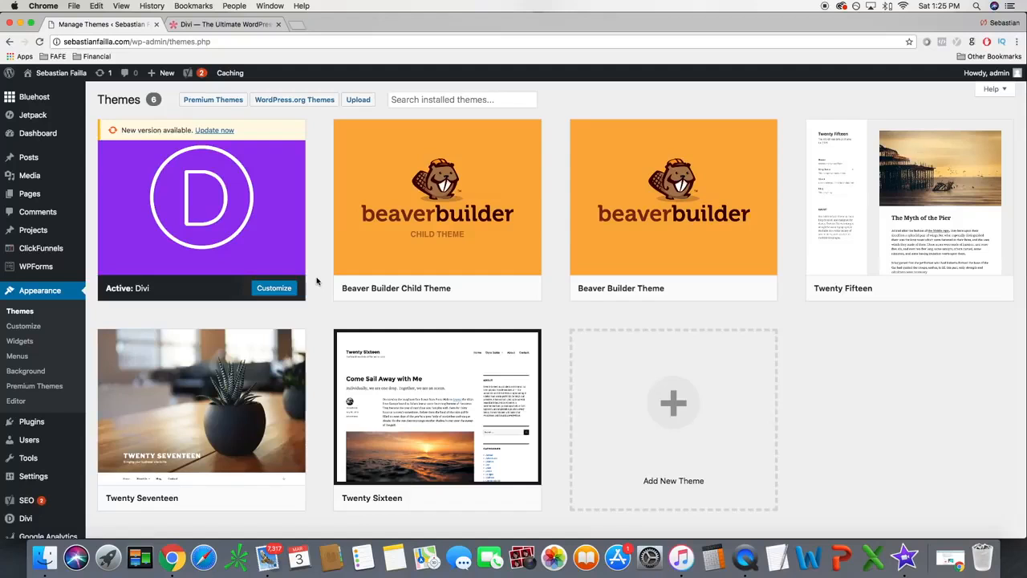
# Step: Open the Add Themes page and browse the featured WordPress themes
pyautogui.scroll(-2, 317, 281)
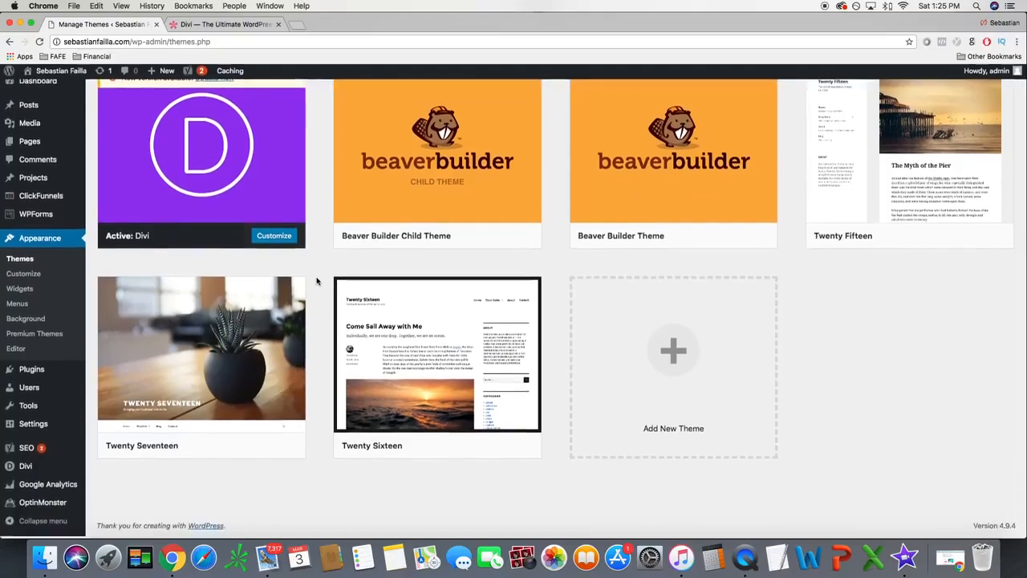
pyautogui.click(696, 345)
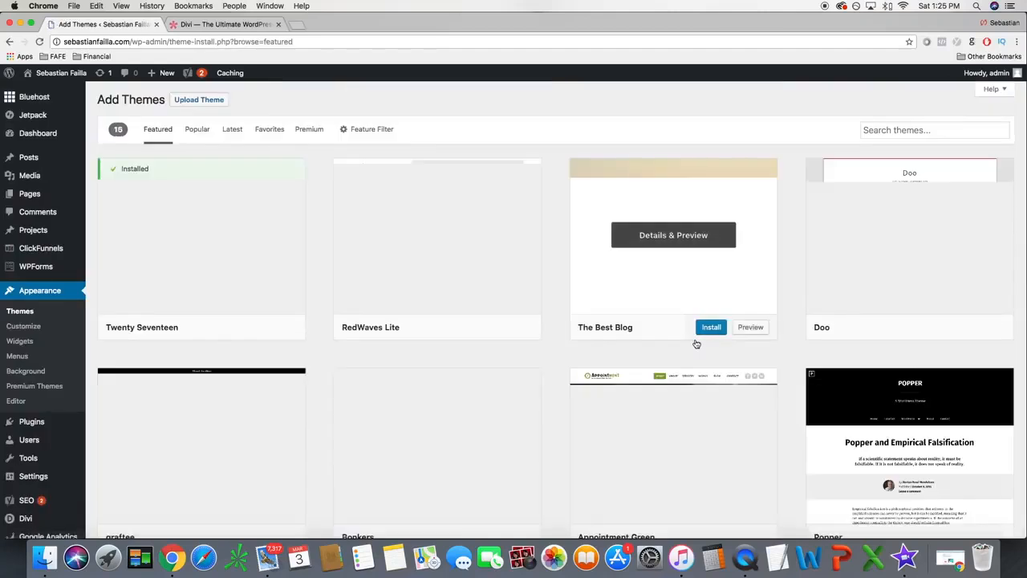
pyautogui.scroll(-4, 560, 345)
pyautogui.scroll(-8, 560, 345)
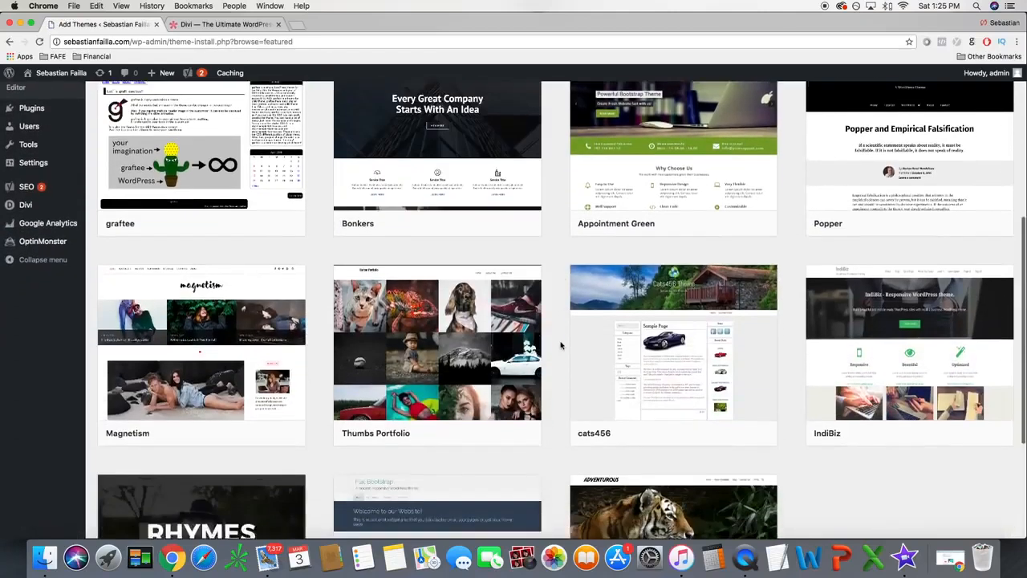
pyautogui.scroll(10, 562, 344)
pyautogui.scroll(2, 562, 343)
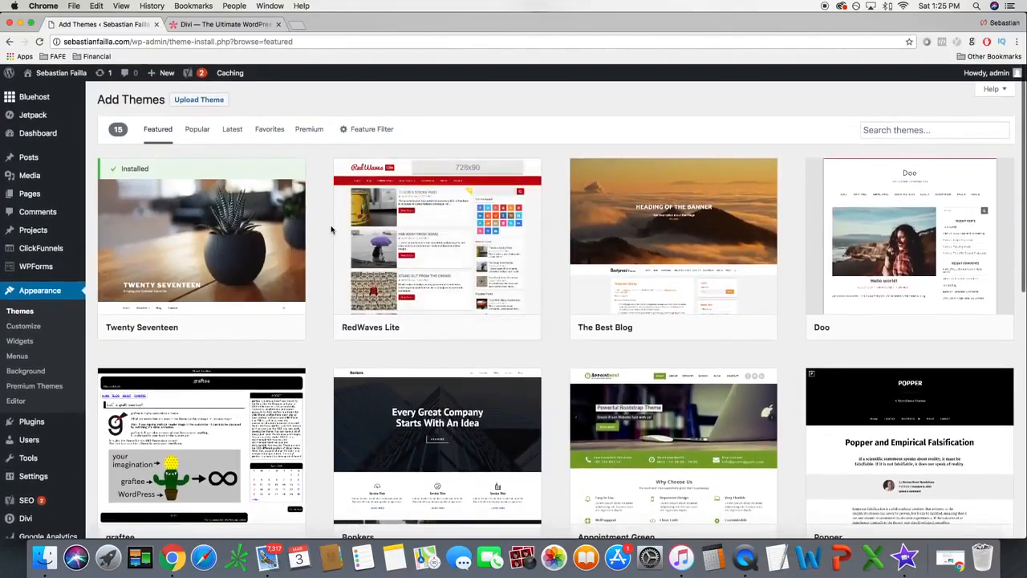
# Step: Switch to the Divi page on the Elegant Themes site and review its visual builder features and content elements
pyautogui.click(233, 25)
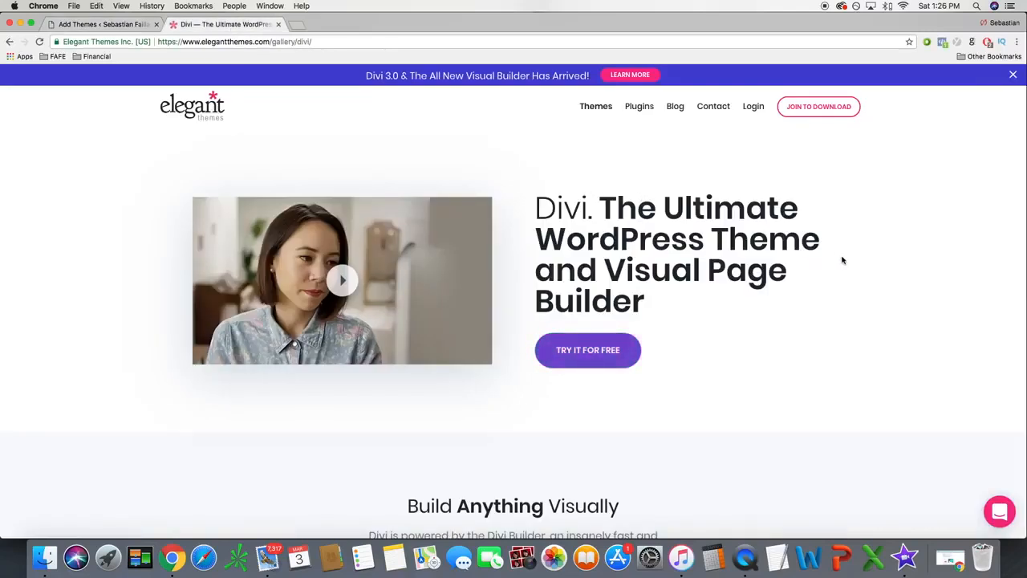
pyautogui.scroll(-5, 842, 260)
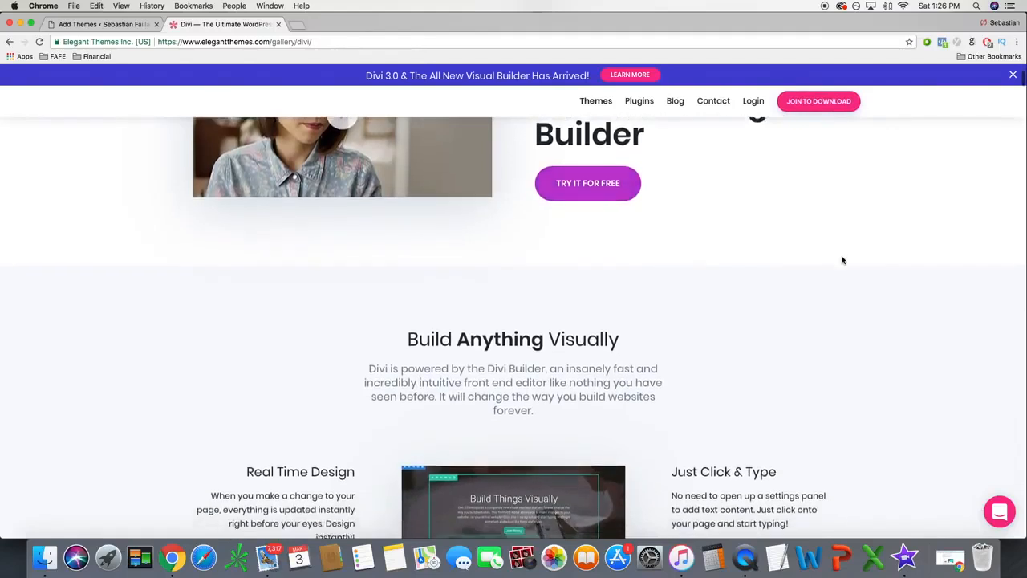
pyautogui.scroll(-4, 843, 260)
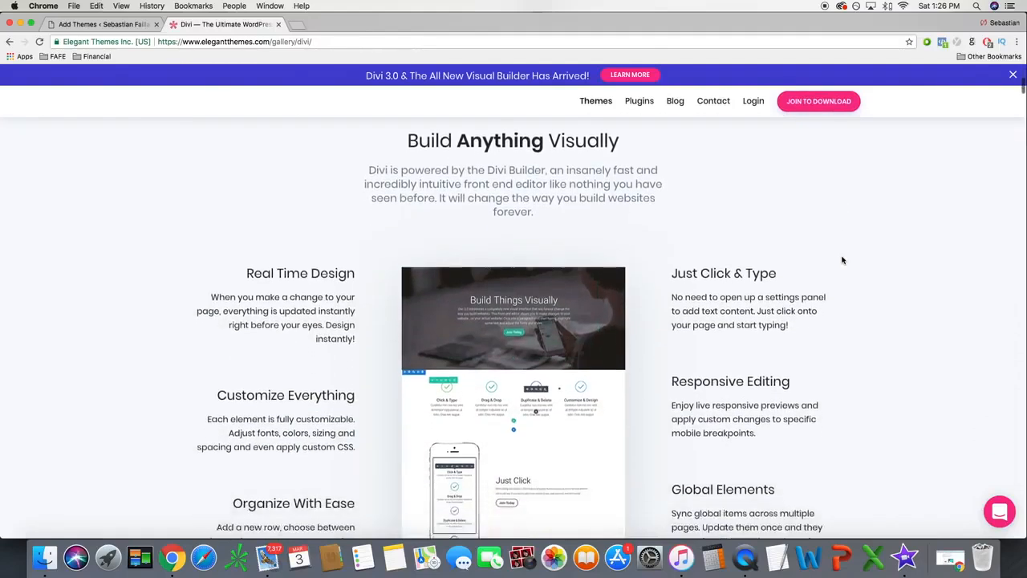
pyautogui.scroll(-2, 842, 260)
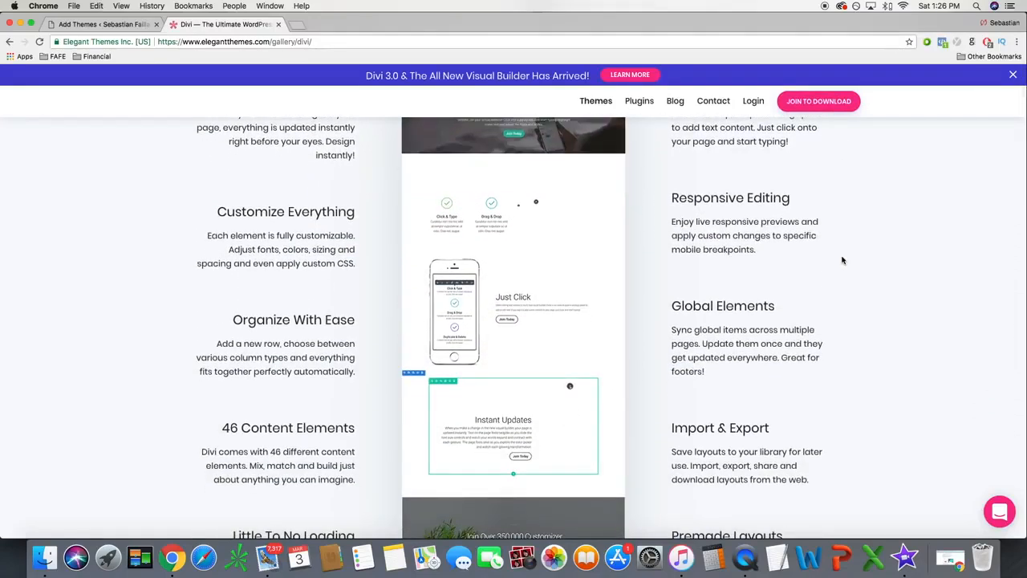
pyautogui.scroll(-1, 843, 260)
pyautogui.scroll(1, 842, 260)
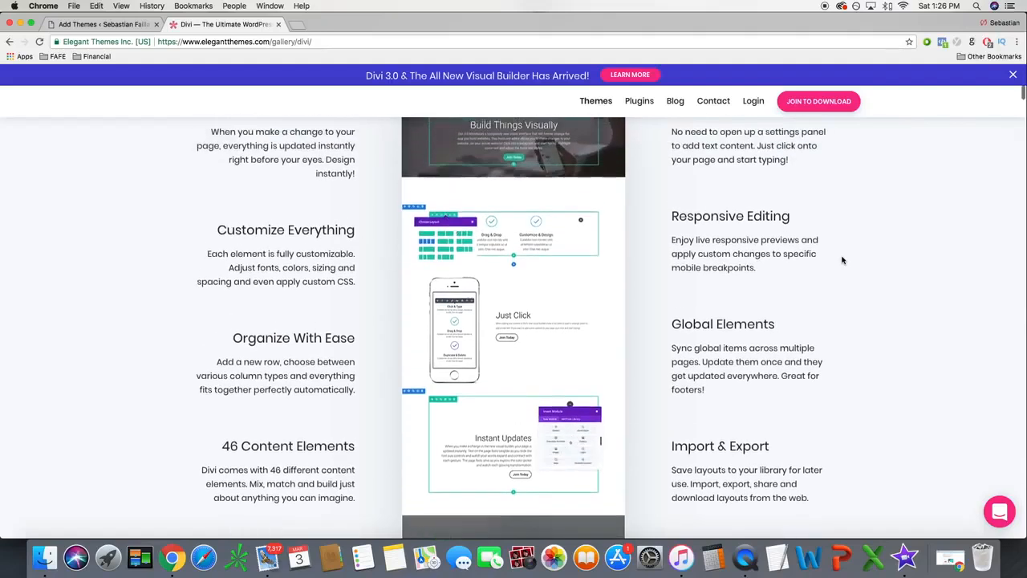
pyautogui.scroll(1, 843, 260)
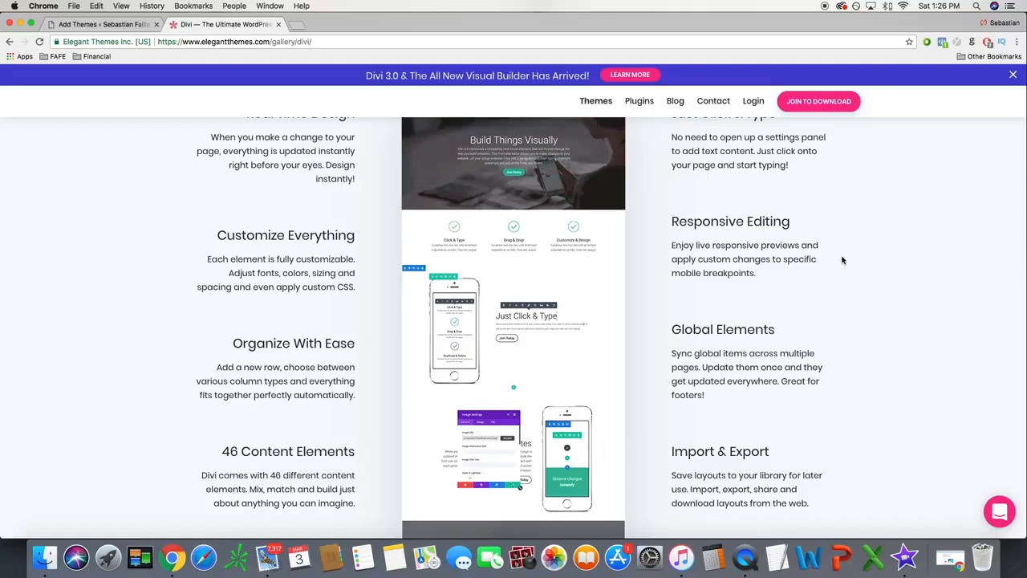
pyautogui.scroll(-5, 840, 262)
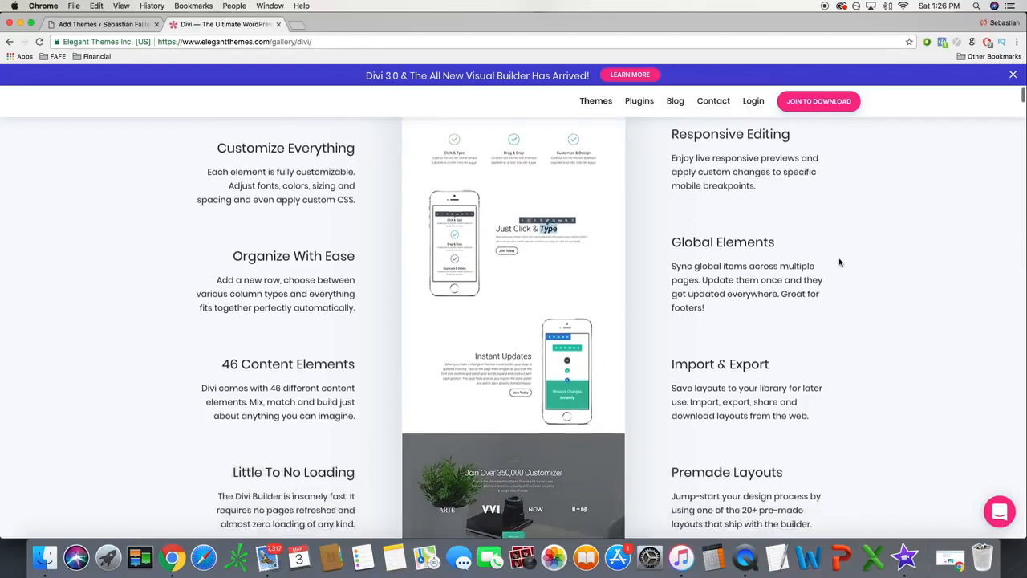
pyautogui.scroll(-10, 840, 262)
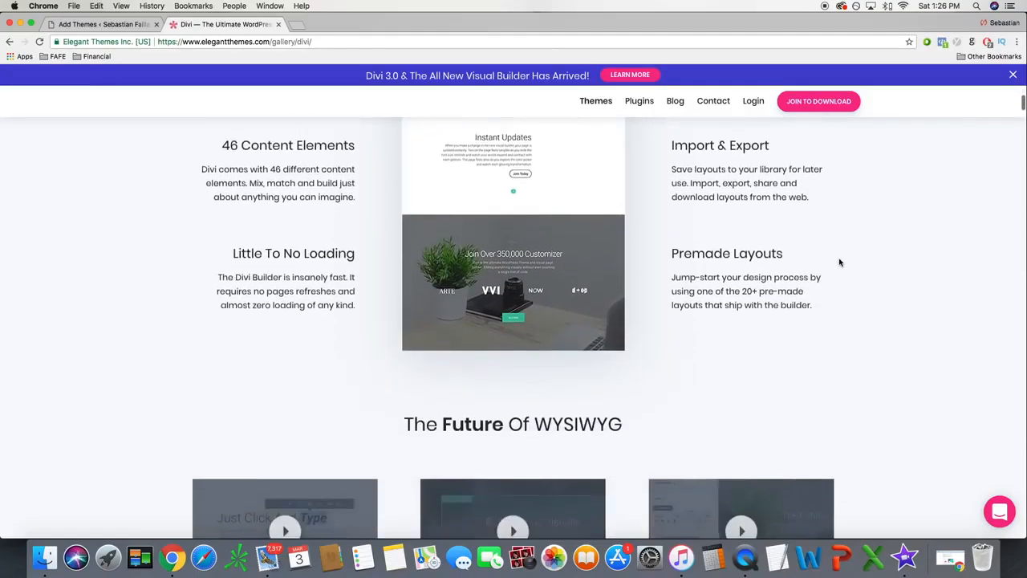
pyautogui.scroll(-12, 840, 262)
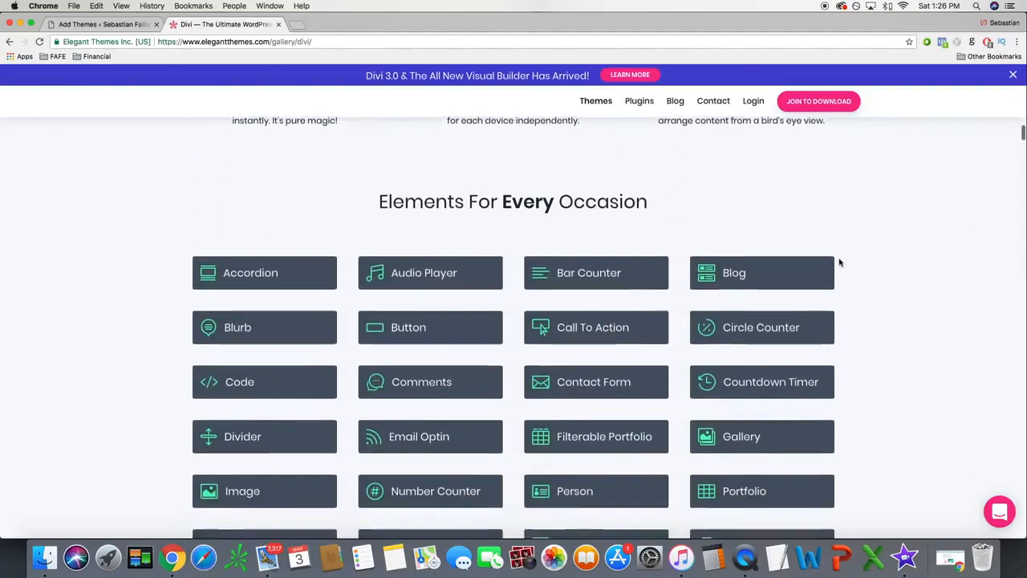
# Step: Examine Divi's layout templates, community layouts and theme demos further down the product page
pyautogui.scroll(-9, 841, 262)
pyautogui.scroll(-6, 840, 262)
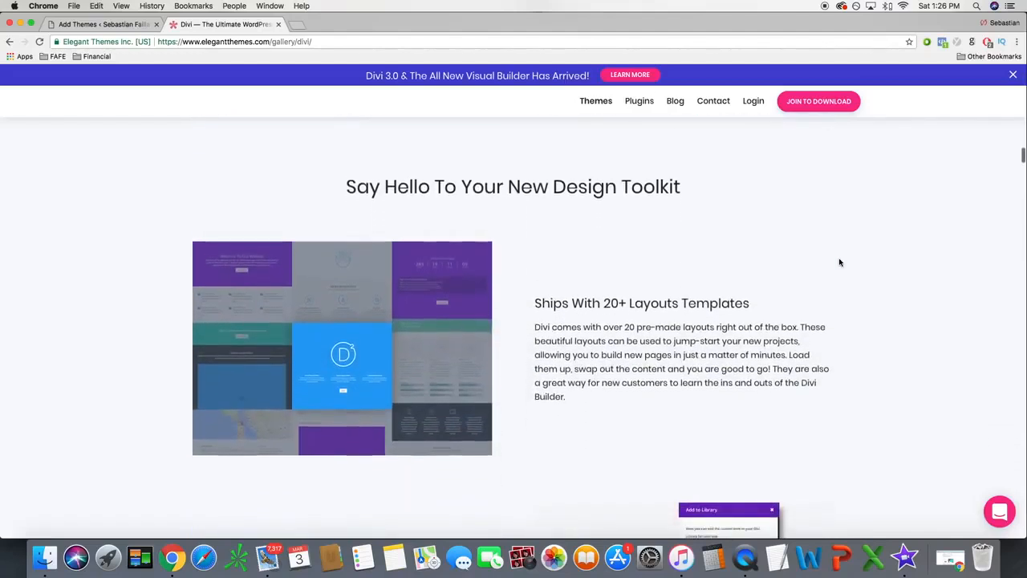
pyautogui.scroll(-4, 841, 263)
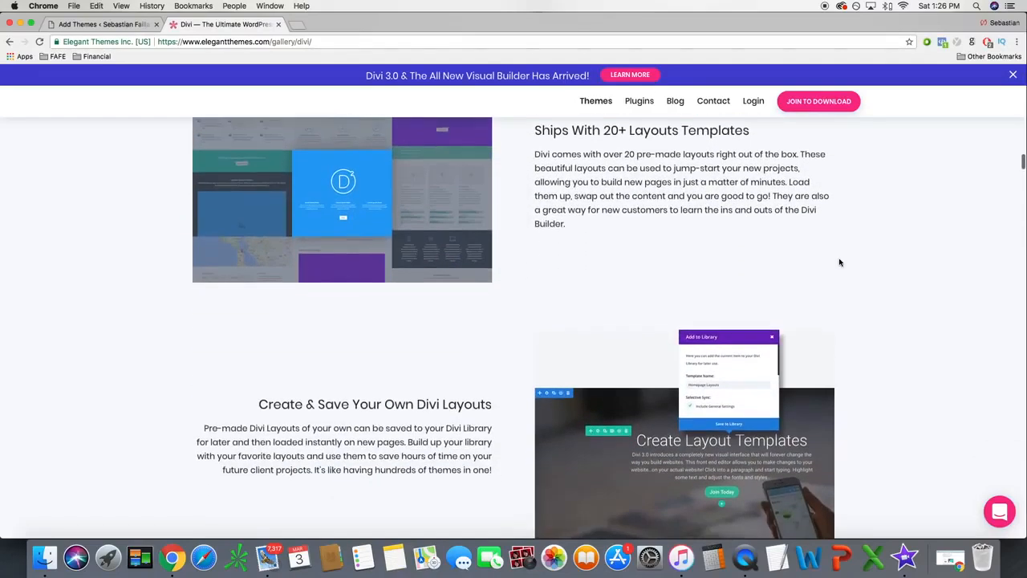
pyautogui.scroll(-5, 840, 263)
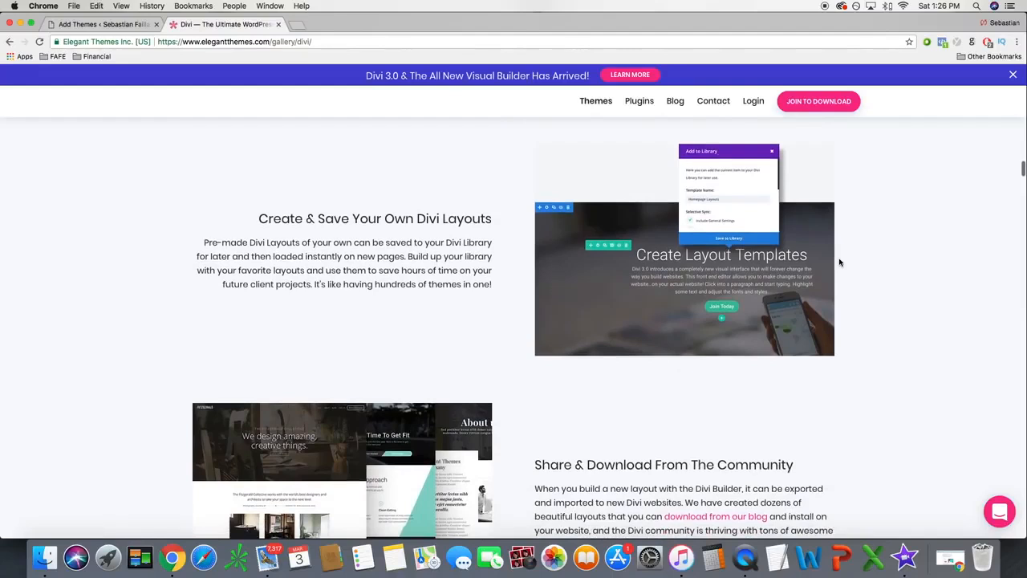
pyautogui.scroll(-7, 840, 263)
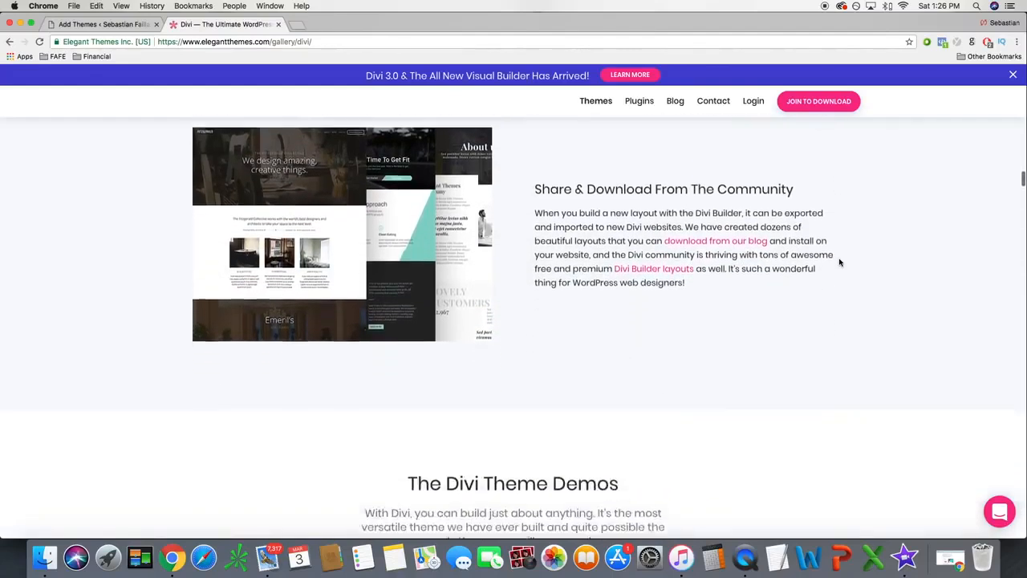
pyautogui.scroll(-8, 840, 262)
pyautogui.scroll(-10, 840, 262)
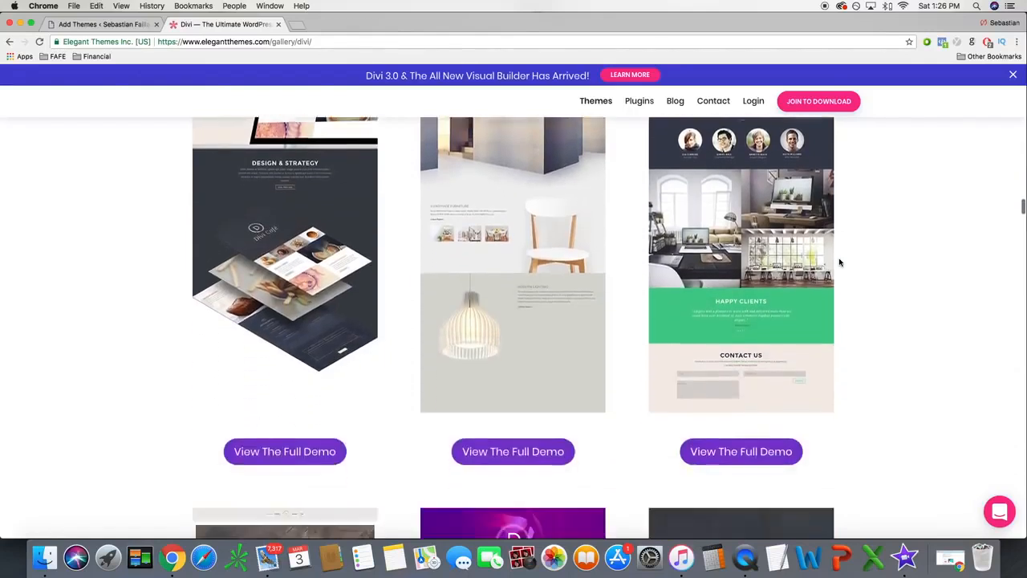
pyautogui.scroll(-8, 840, 262)
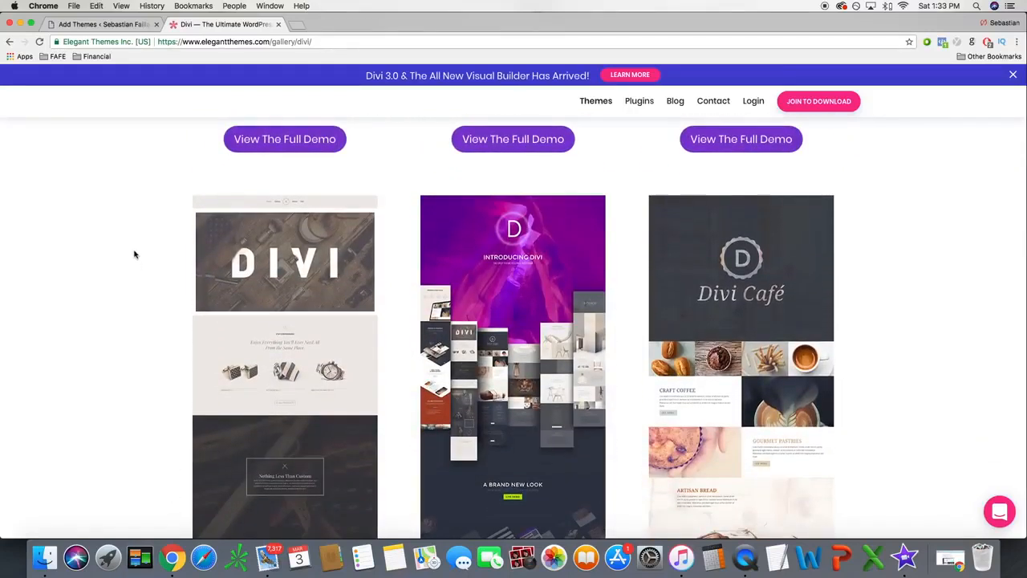
# Step: Return to WordPress, inspect the theme upload form and its file chooser without choosing a file, and go back to the installed themes
pyautogui.click(127, 27)
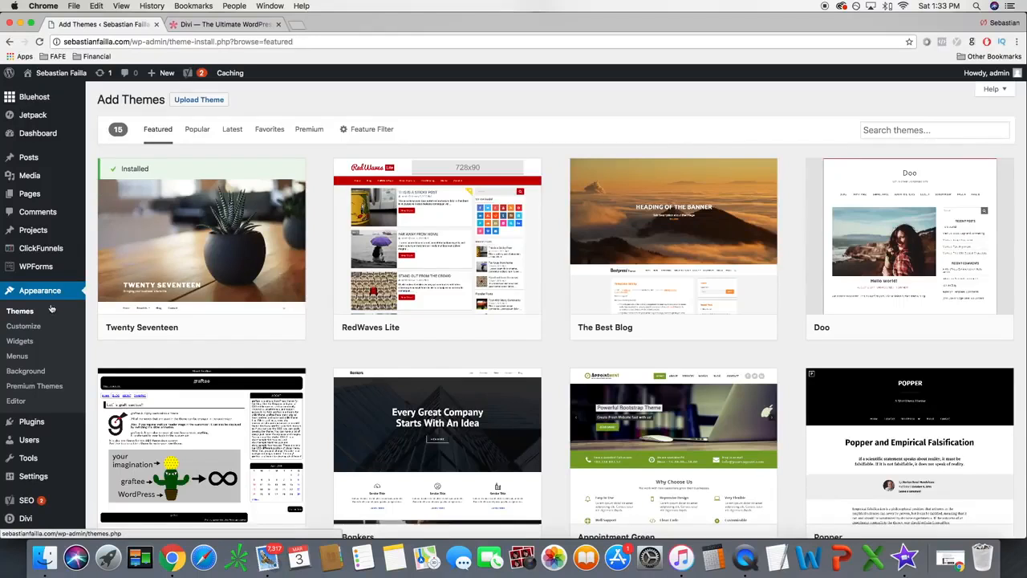
pyautogui.click(191, 100)
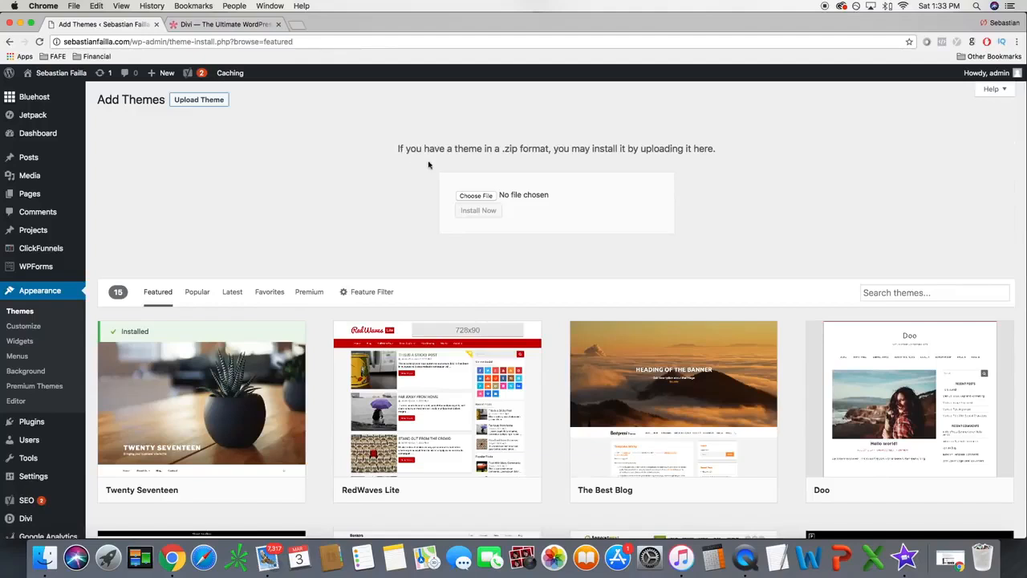
pyautogui.click(475, 197)
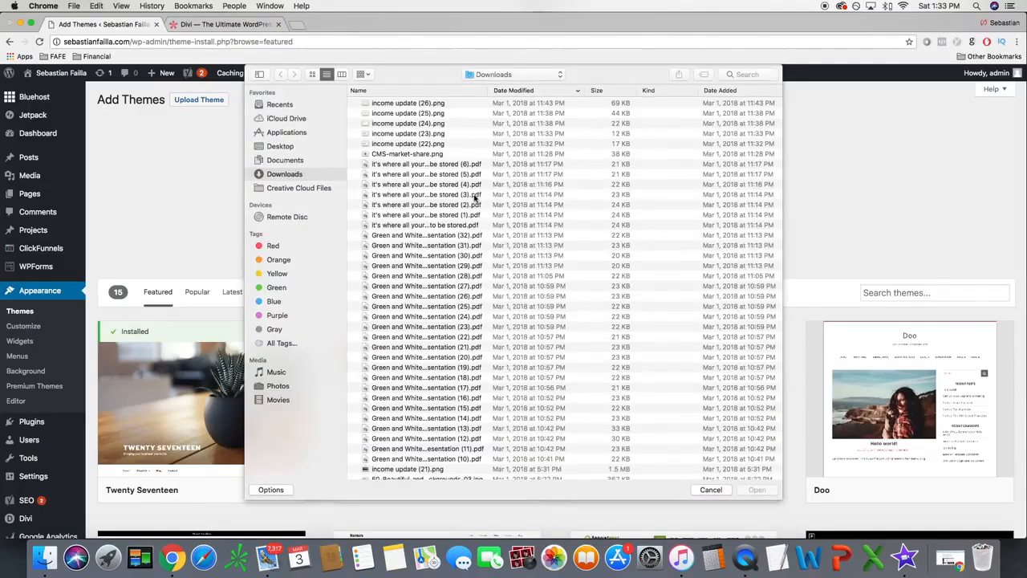
pyautogui.click(712, 491)
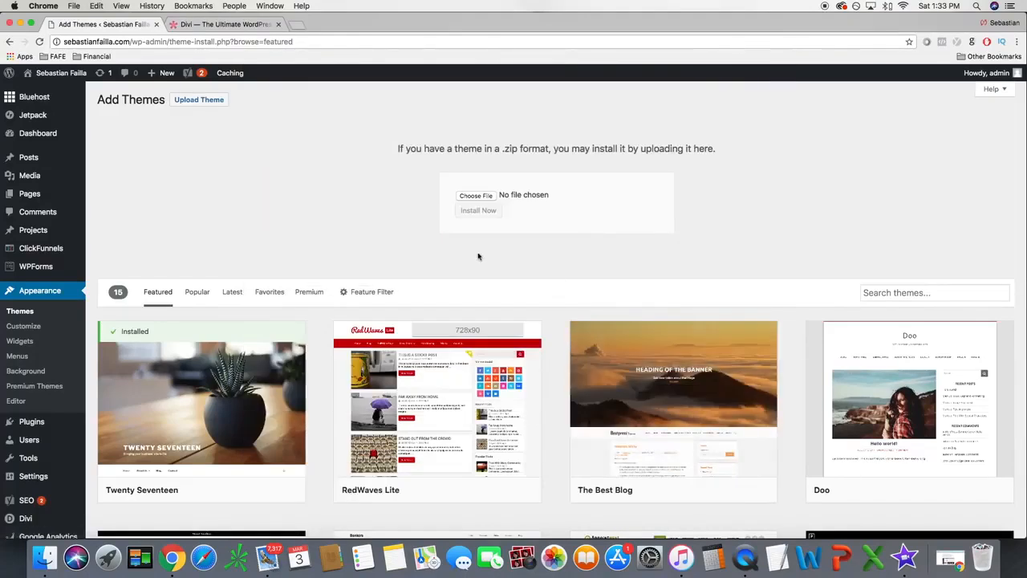
pyautogui.click(65, 292)
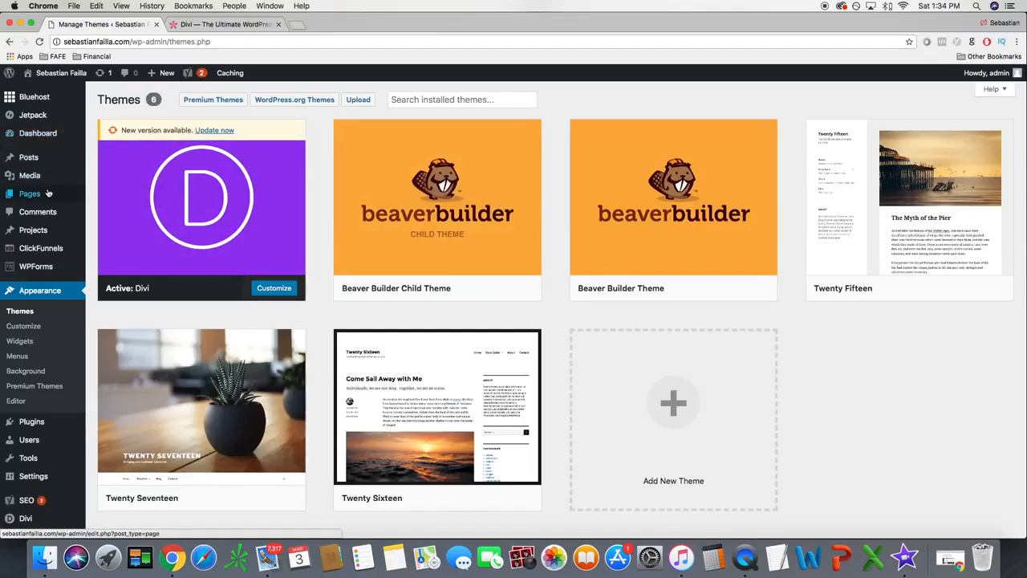
# Step: Add a new page to the site and title it "New Page"
pyautogui.moveTo(42, 195)
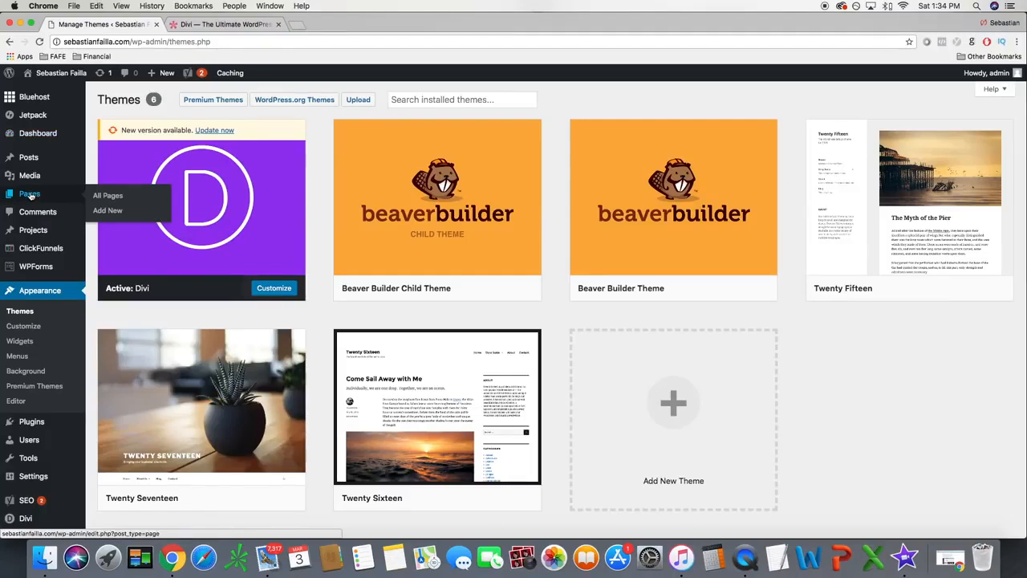
pyautogui.click(107, 212)
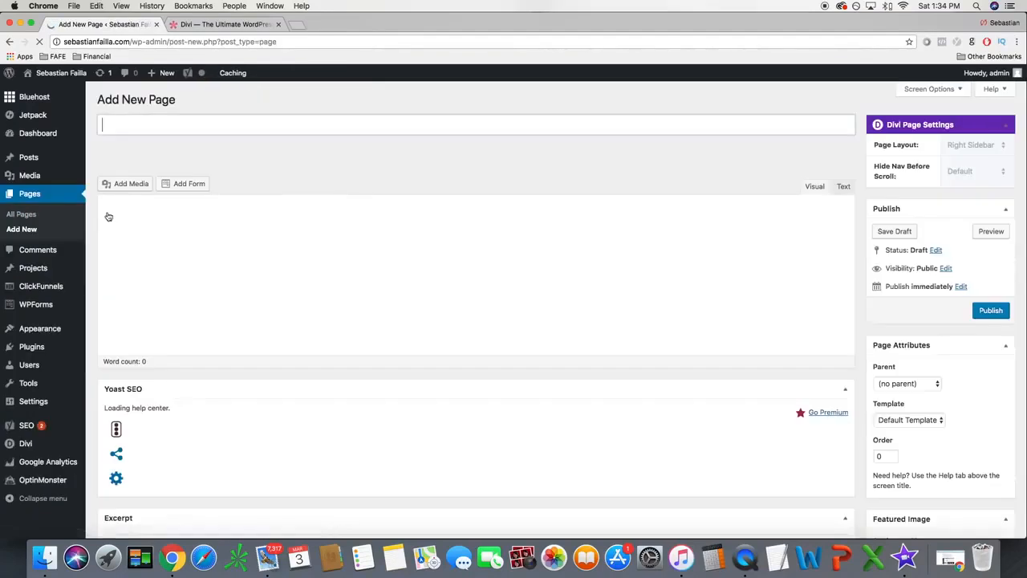
pyautogui.write('Ne ')
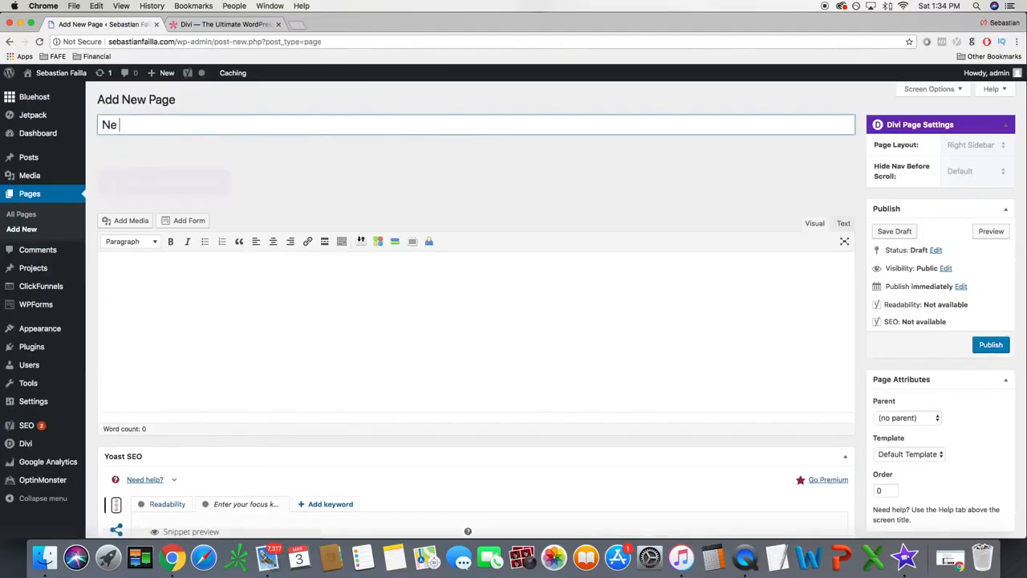
pyautogui.write('w Pa')
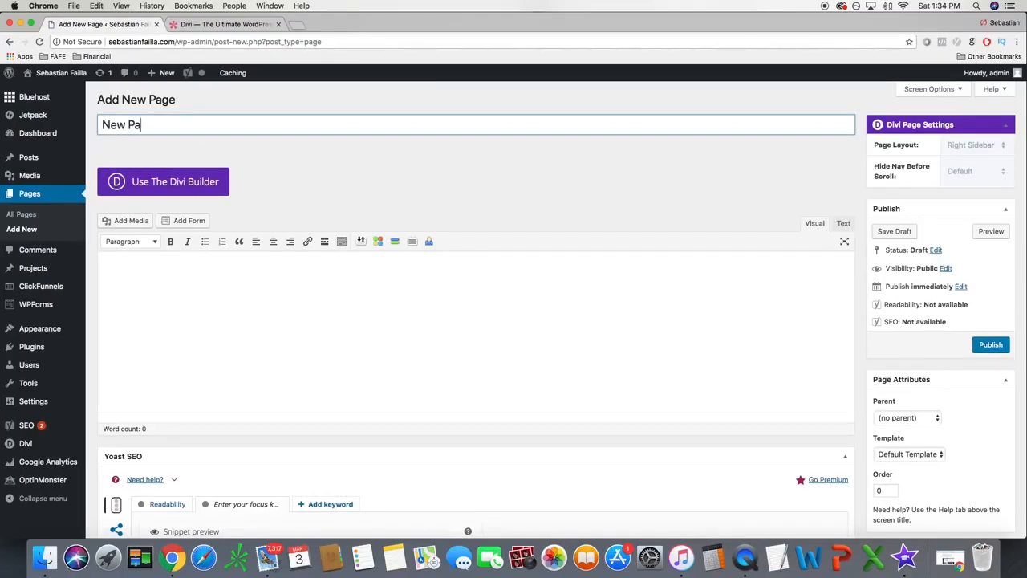
pyautogui.write('ge')
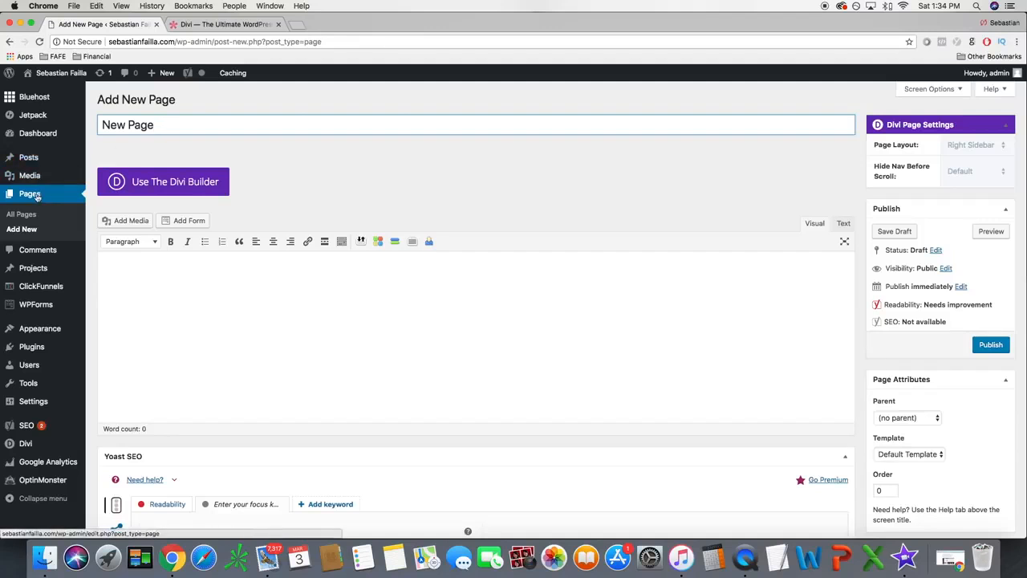
# Step: Replace the new page's title with "Pages"
pyautogui.tripleClick(129, 124)
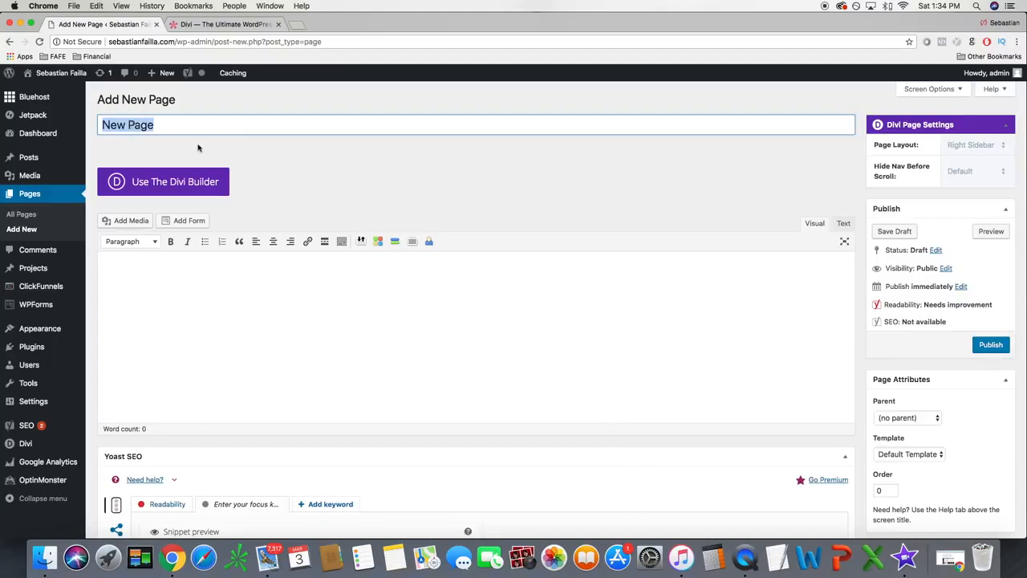
pyautogui.write('R')
pyautogui.press('BackSpace')
pyautogui.press('BackSpace')
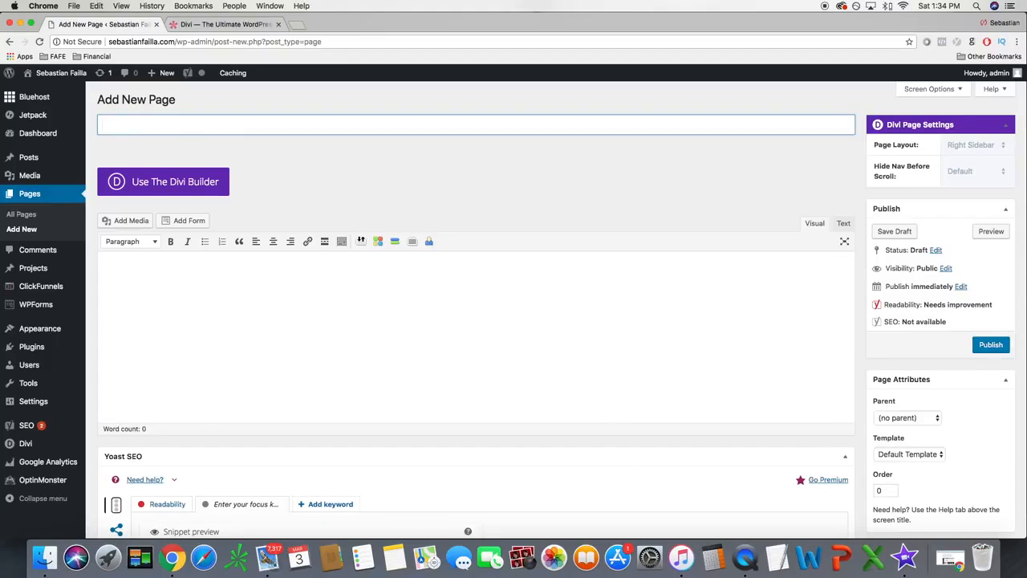
pyautogui.write('Page')
pyautogui.click(329, 190)
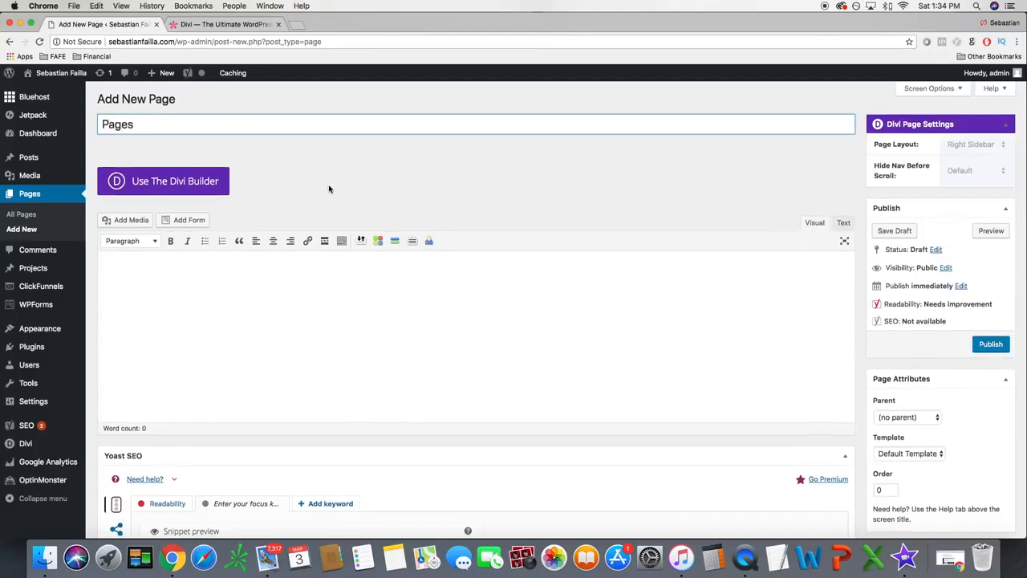
# Step: Look through the new page's editing screen, including the Yoast SEO section below the content editor
pyautogui.scroll(-10, 329, 189)
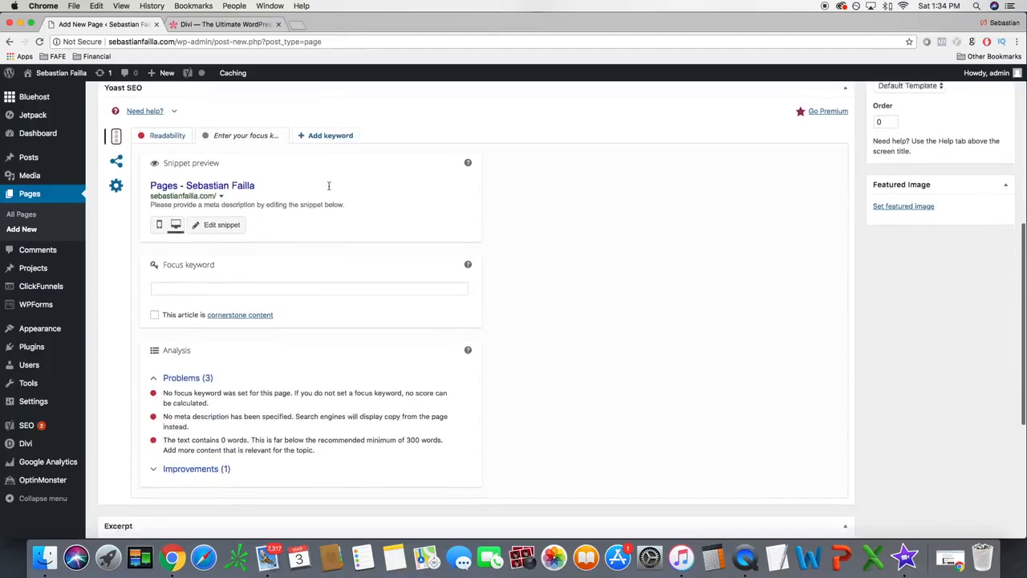
pyautogui.scroll(-5, 329, 189)
pyautogui.scroll(15, 327, 188)
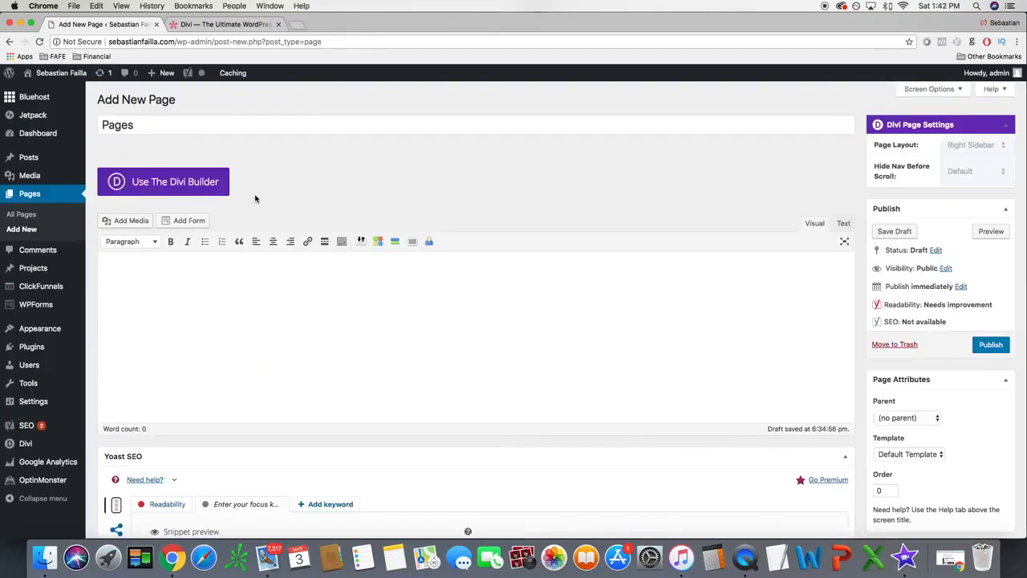
pyautogui.scroll(-2, 256, 199)
pyautogui.scroll(2, 255, 199)
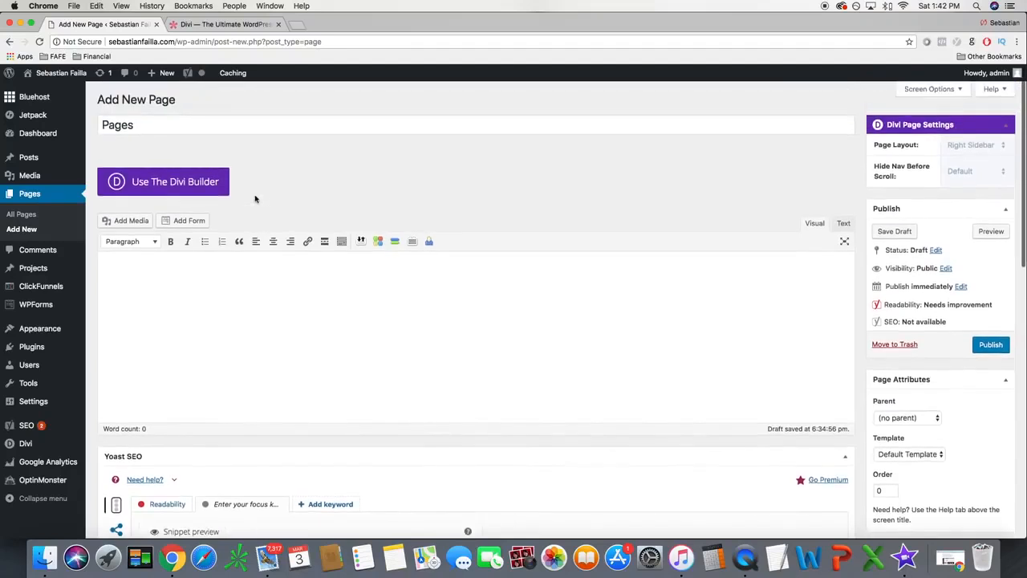
# Step: Leave the page editor without saving and open the form for adding a new post
pyautogui.moveTo(35, 160)
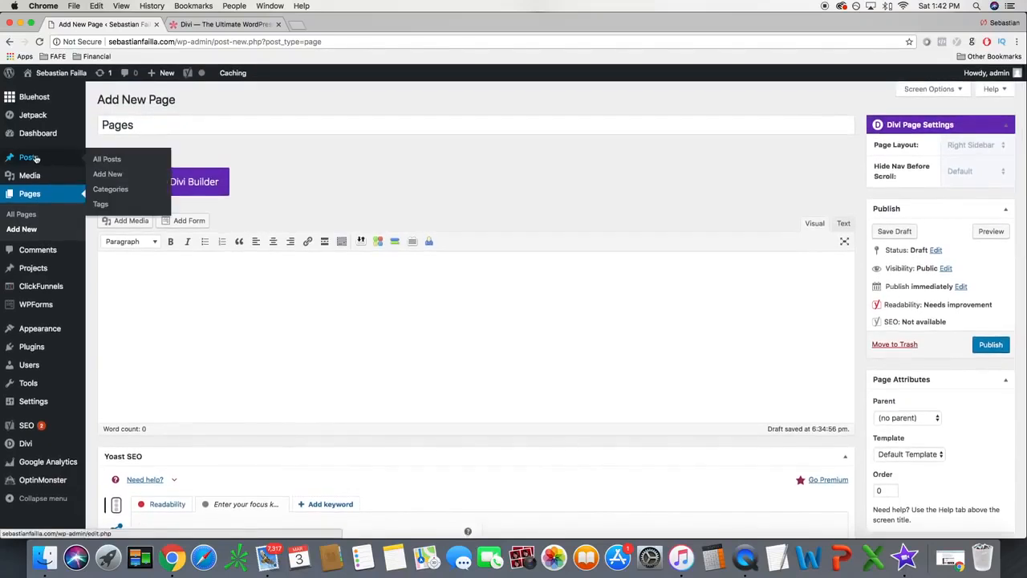
pyautogui.click(112, 177)
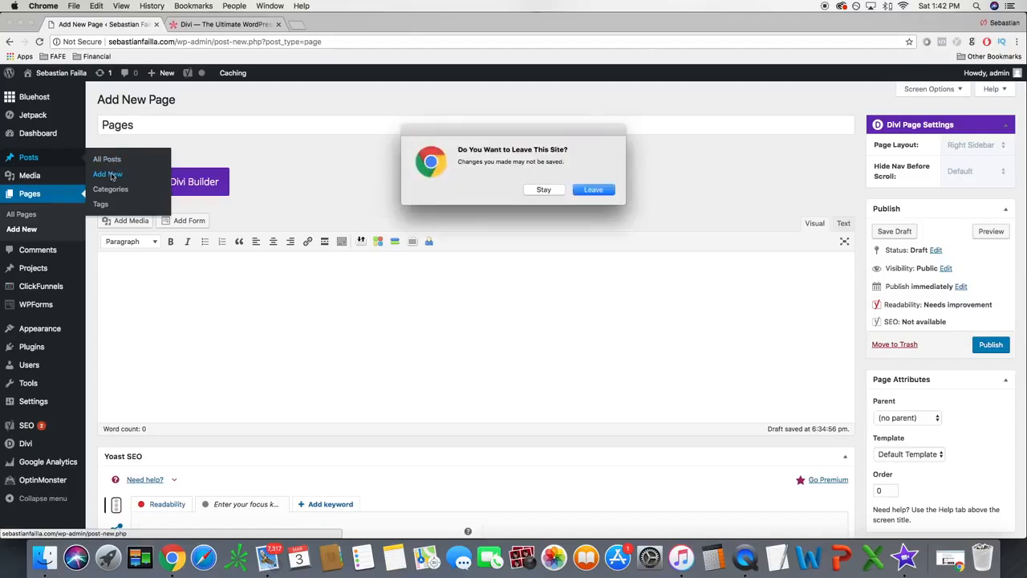
pyautogui.click(583, 191)
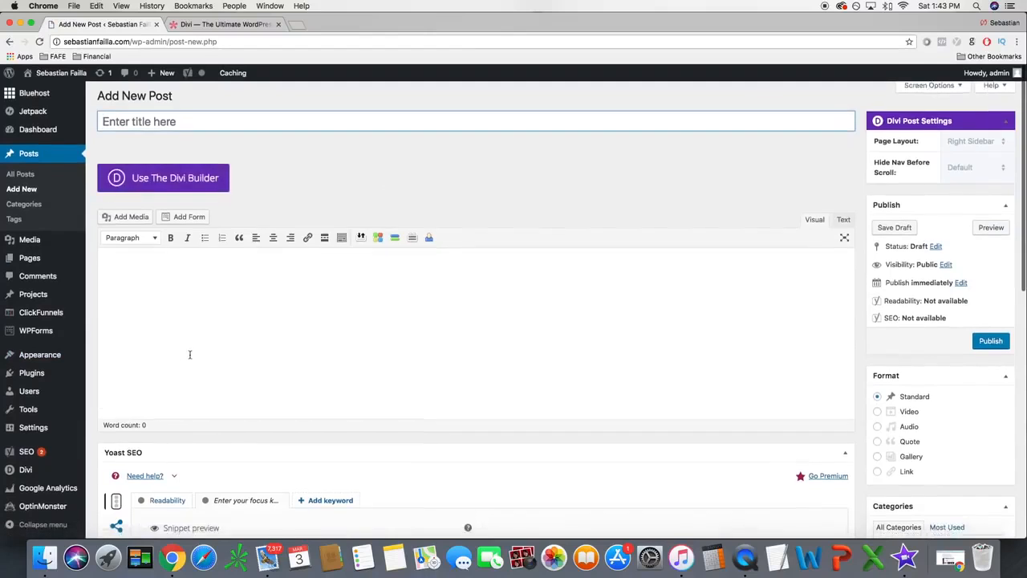
# Step: Add the Contact, Blog and Resources pages to the structure of the Main Menu
pyautogui.moveTo(40, 358)
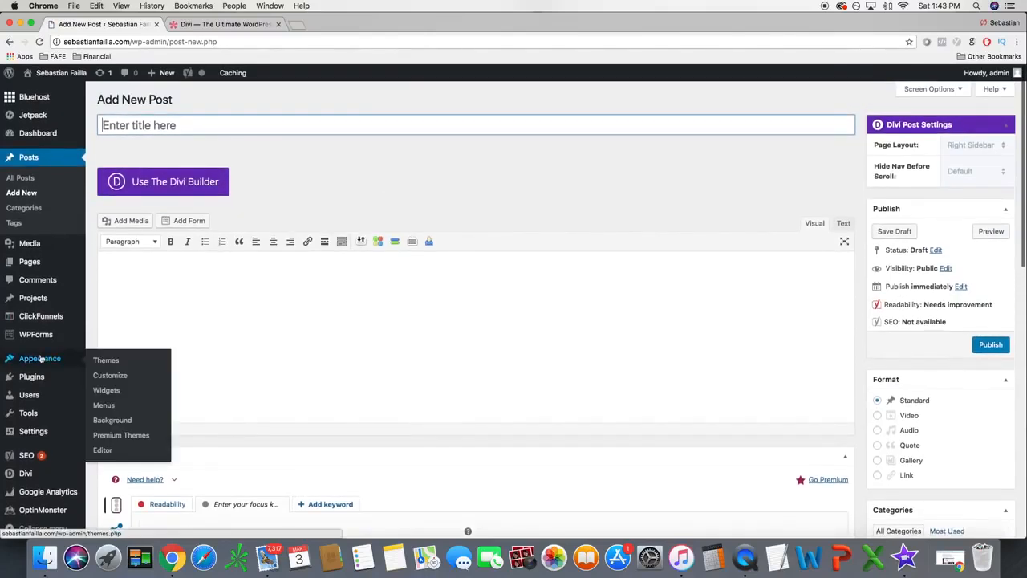
pyautogui.click(103, 406)
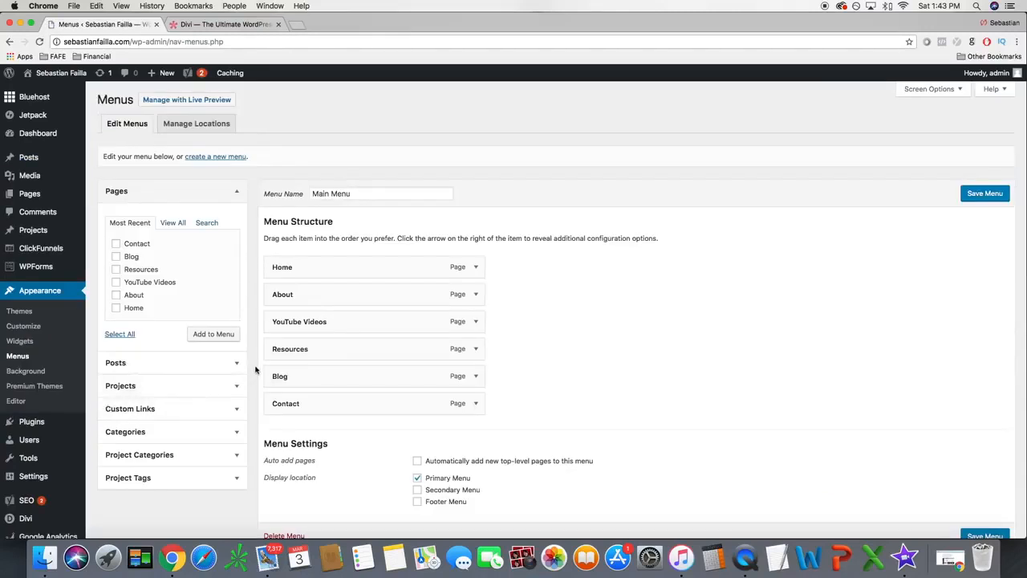
pyautogui.scroll(-1, 154, 286)
pyautogui.scroll(1, 154, 287)
pyautogui.click(116, 244)
pyautogui.click(115, 256)
pyautogui.click(116, 270)
pyautogui.click(195, 334)
pyautogui.scroll(-3, 376, 398)
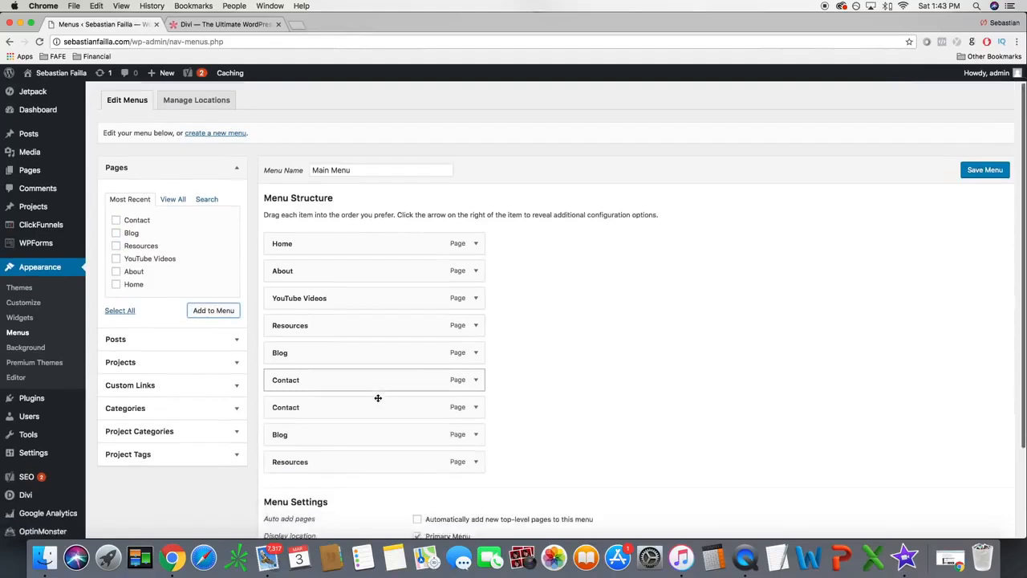
pyautogui.scroll(3, 378, 401)
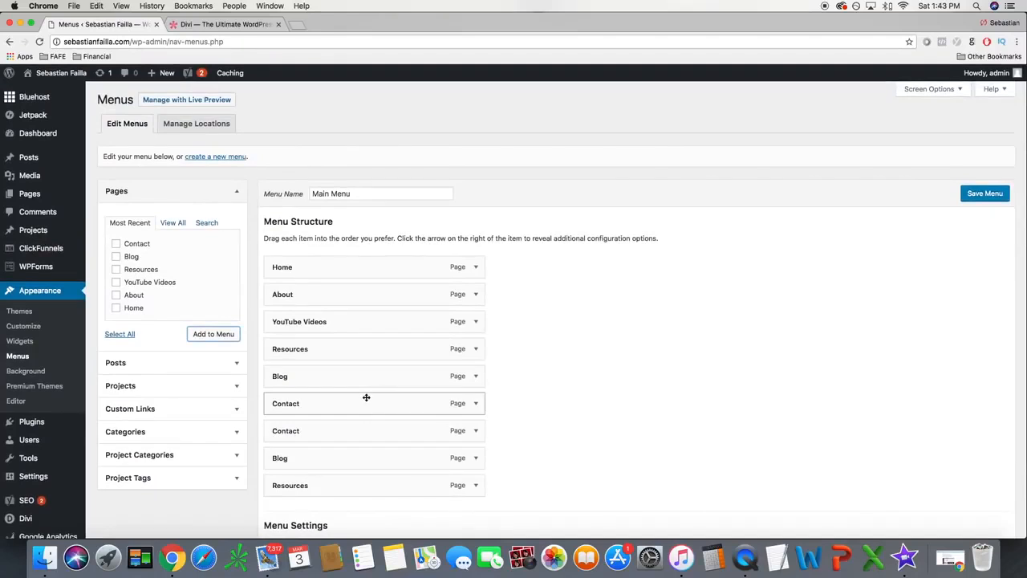
# Step: Open the theme customizer without saving the menu changes and view the Site Identity settings under General Settings
pyautogui.click(57, 328)
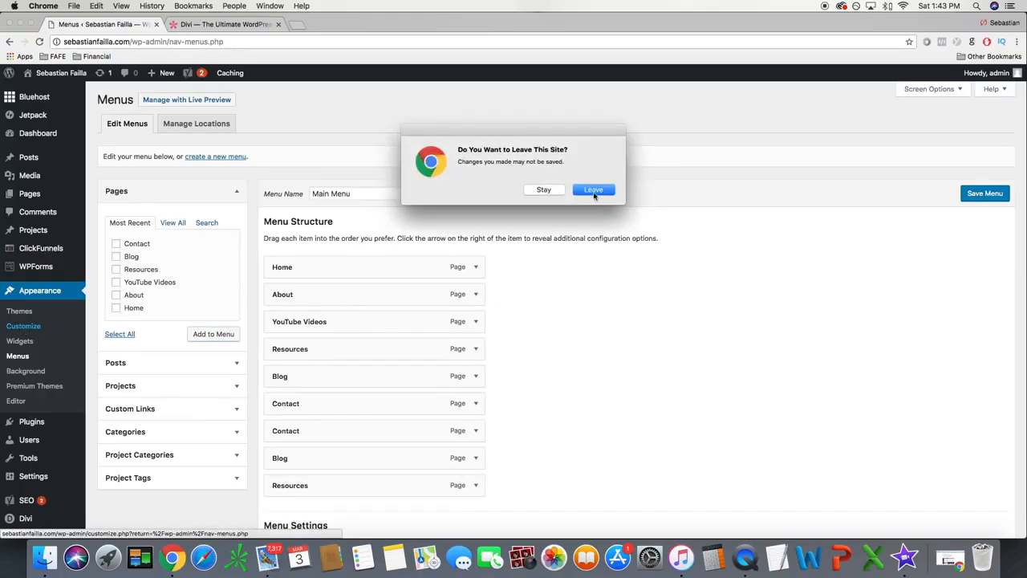
pyautogui.click(594, 193)
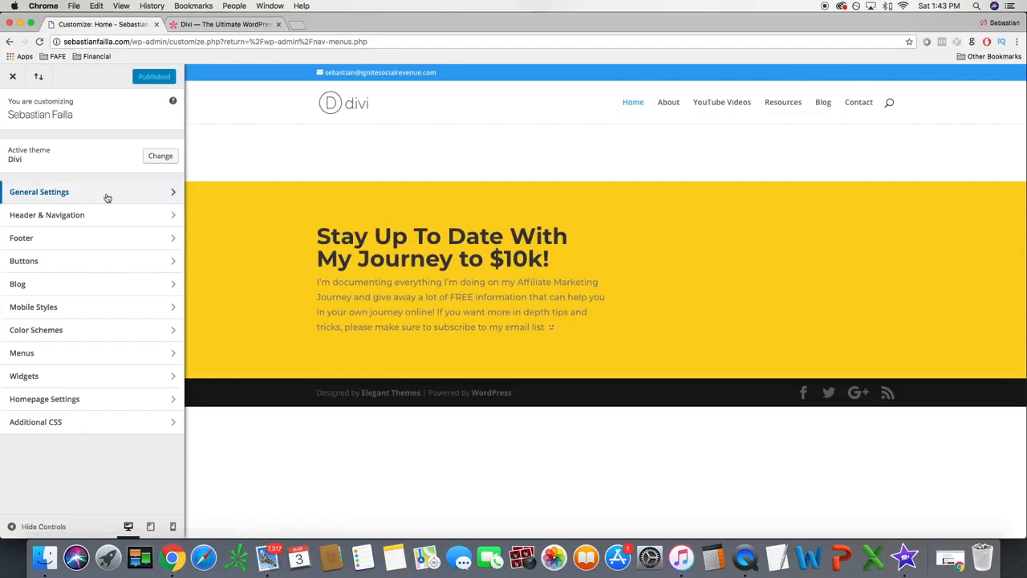
pyautogui.click(98, 196)
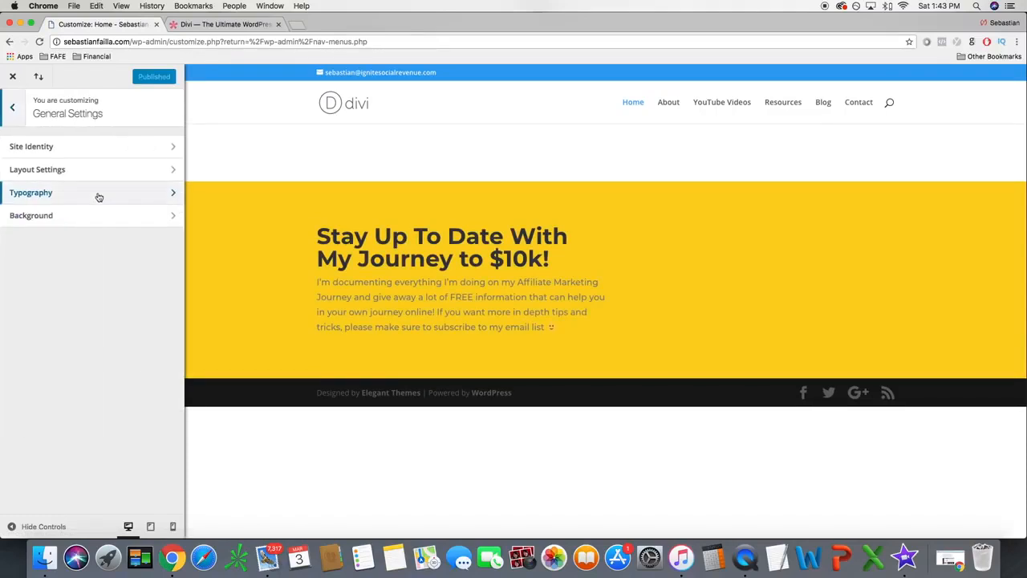
pyautogui.click(103, 152)
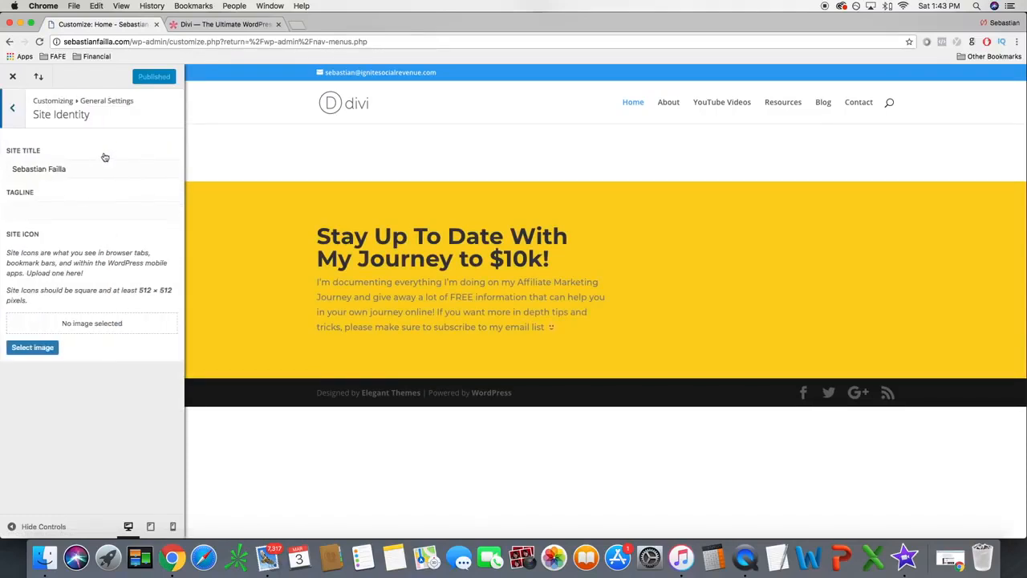
pyautogui.click(10, 106)
pyautogui.click(12, 109)
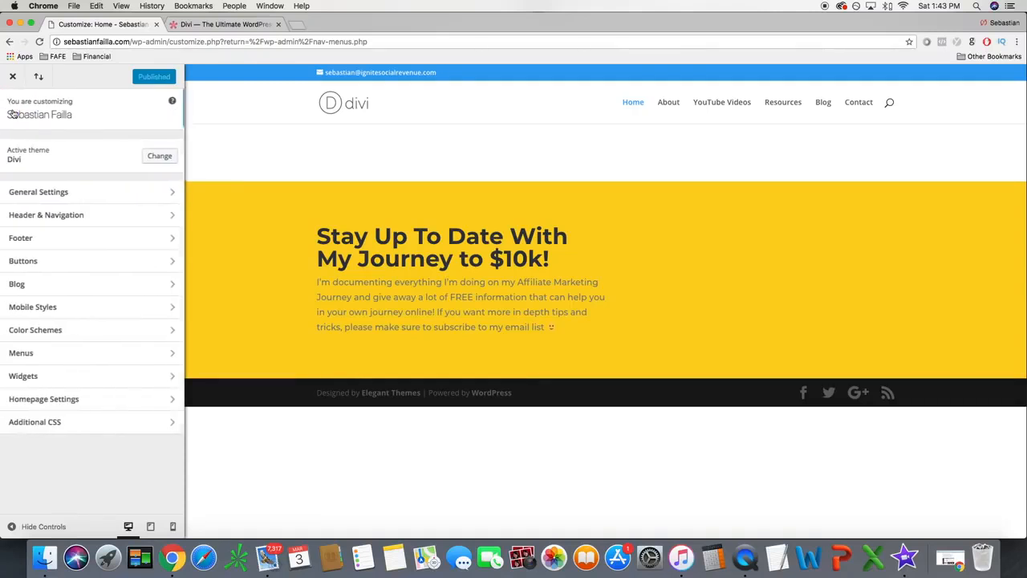
# Step: View the Header Format options under Header & Navigation and return to the customizer's main list
pyautogui.click(59, 217)
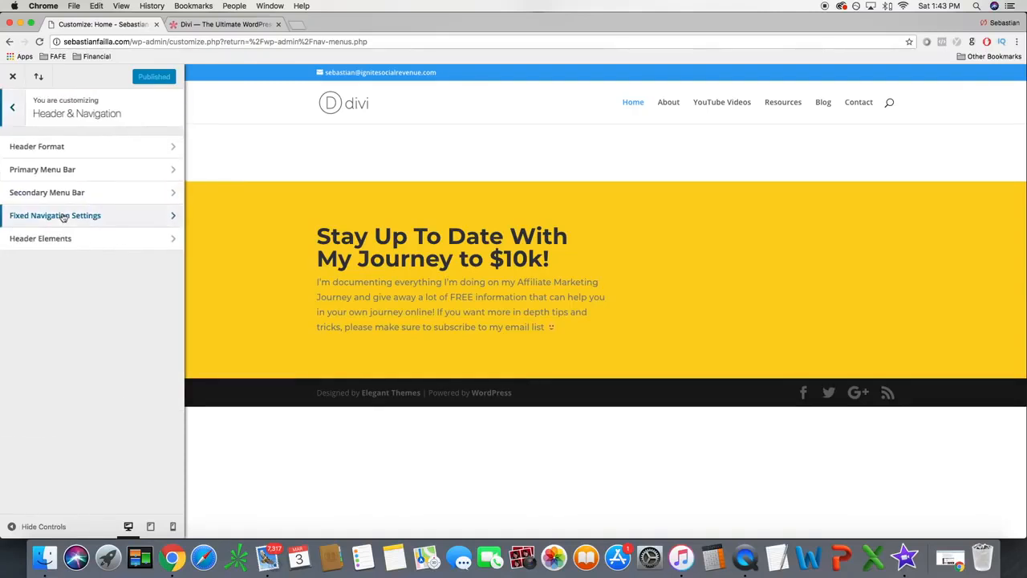
pyautogui.click(57, 151)
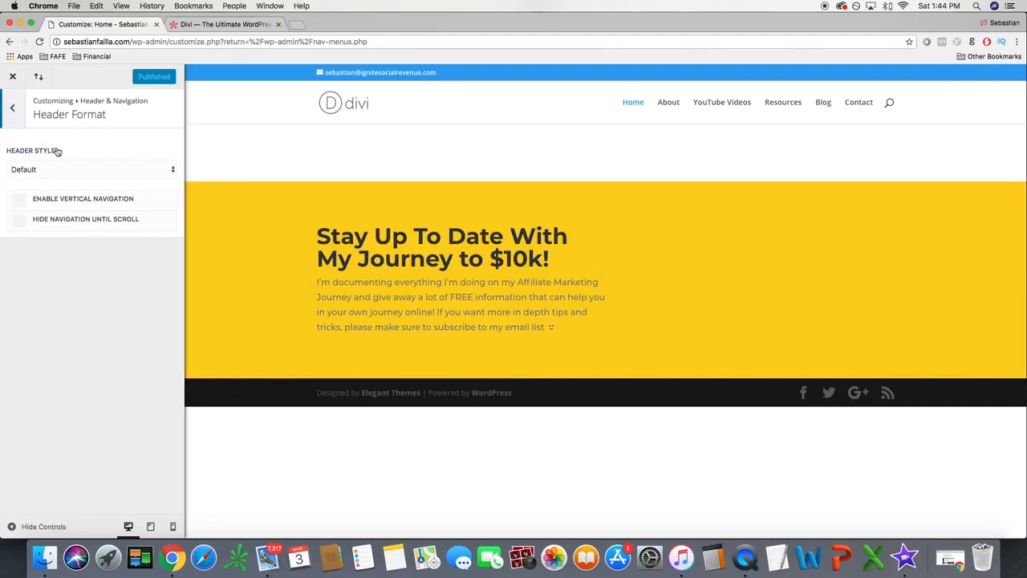
pyautogui.click(15, 121)
pyautogui.click(14, 118)
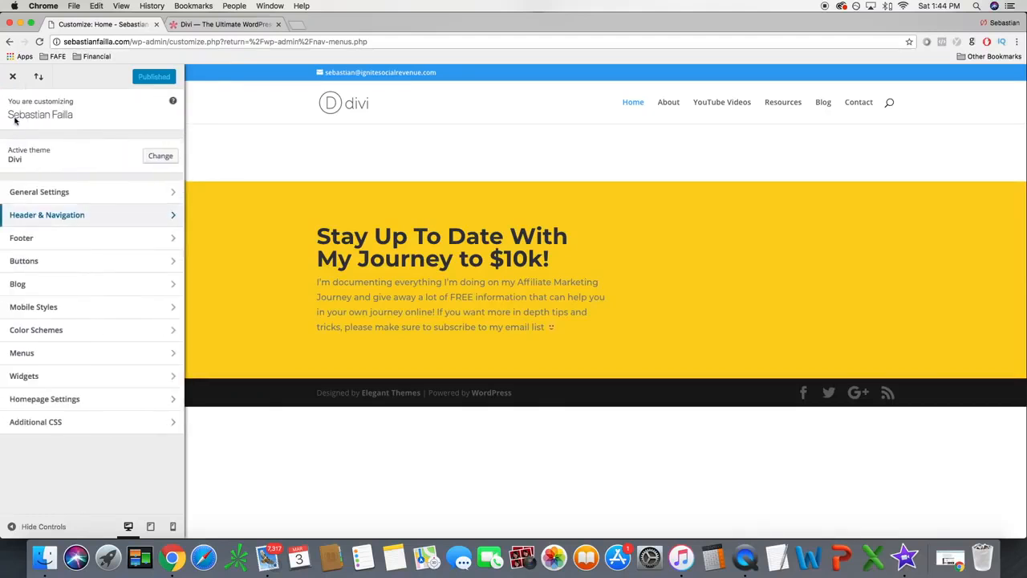
# Step: View the Layout Settings under General Settings and close the theme customizer
pyautogui.click(45, 194)
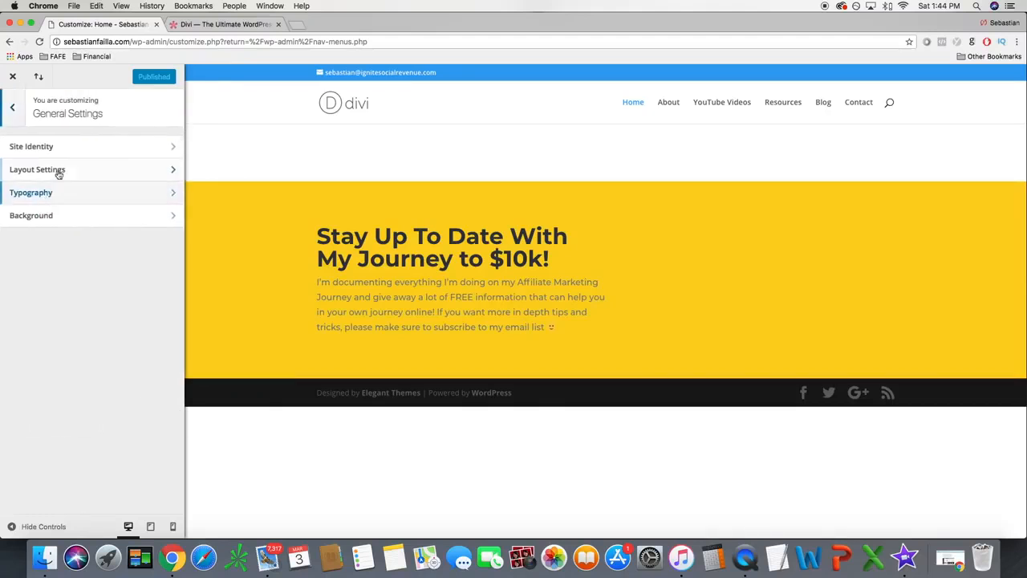
pyautogui.click(61, 170)
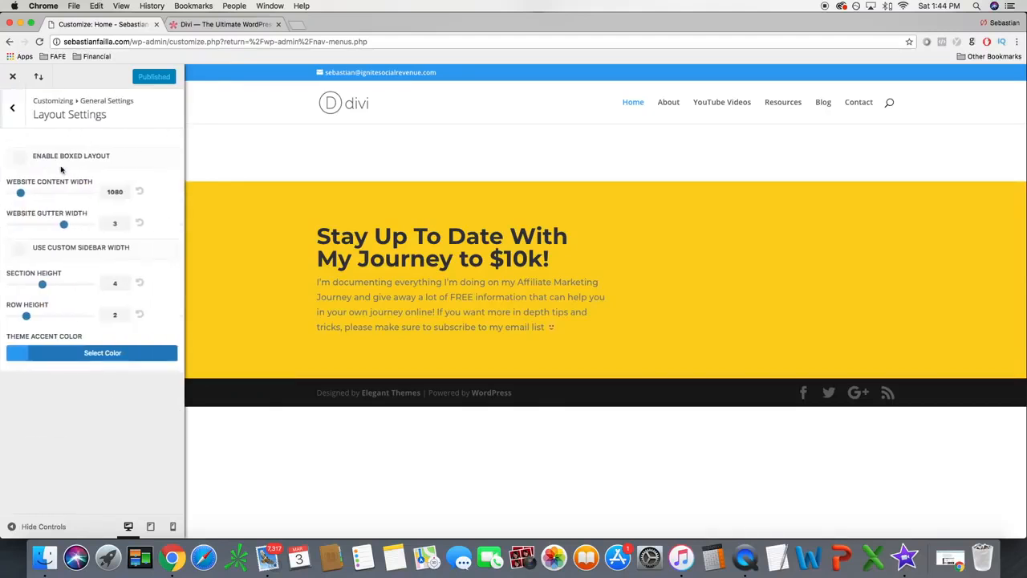
pyautogui.click(11, 111)
pyautogui.click(10, 109)
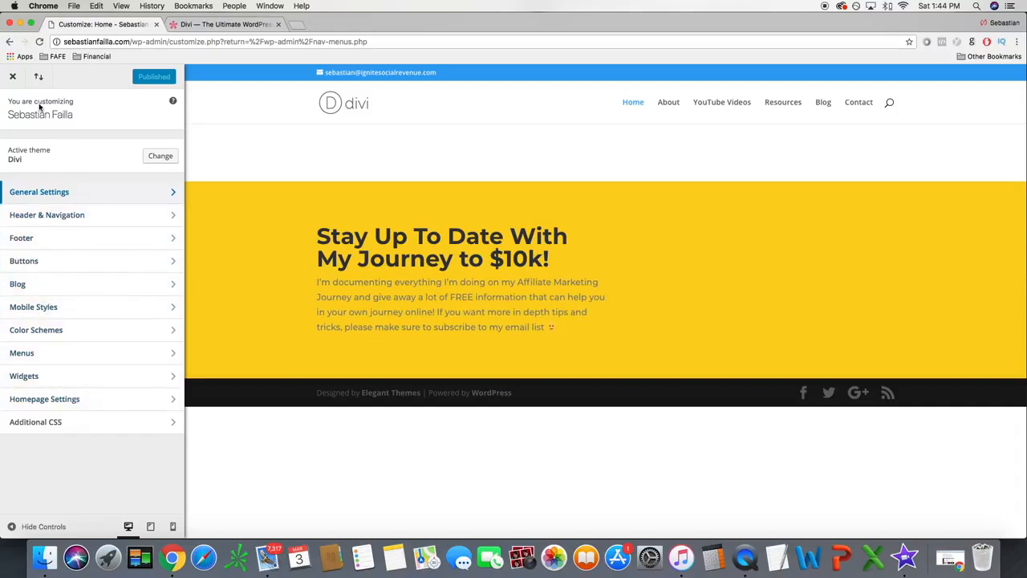
pyautogui.click(14, 77)
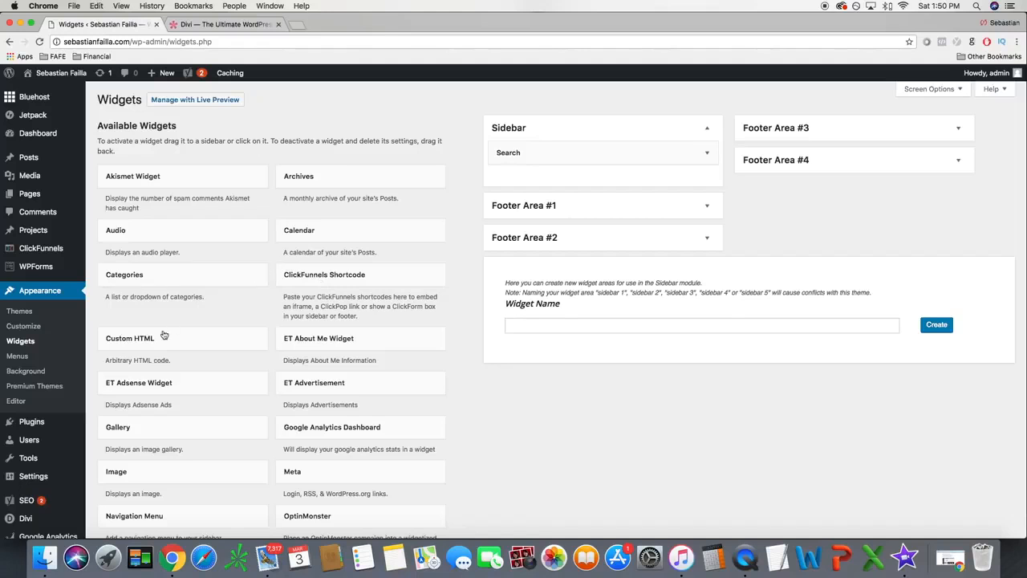
# Step: Open the installed plugins and look through the whole list
pyautogui.moveTo(41, 424)
pyautogui.click(42, 424)
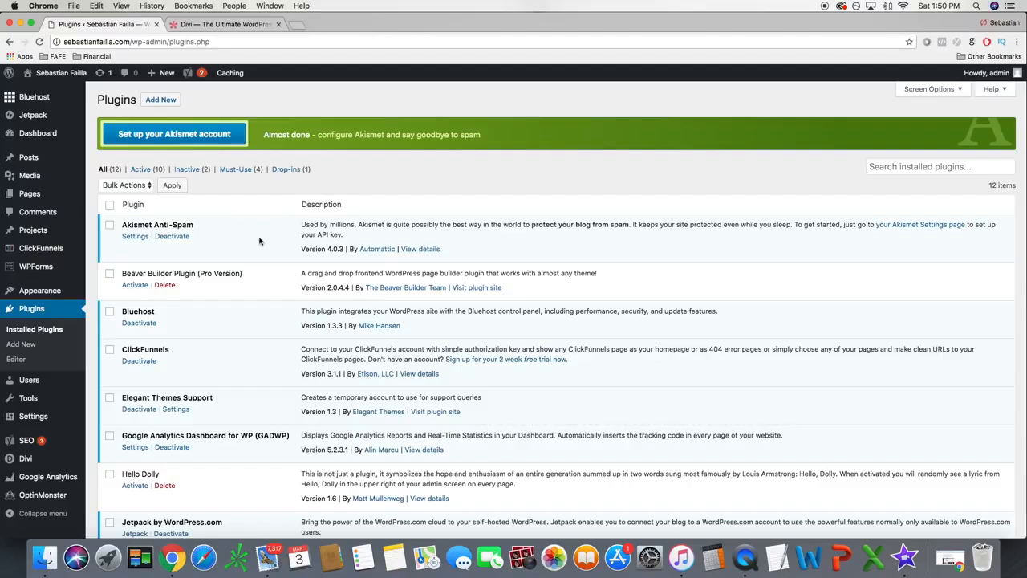
pyautogui.scroll(-5, 259, 240)
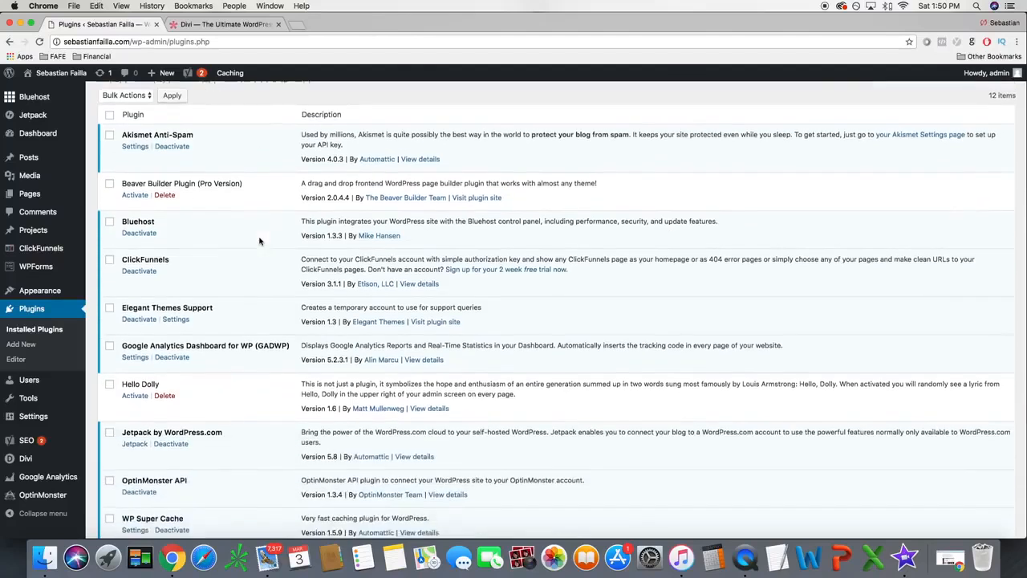
pyautogui.scroll(-3, 259, 241)
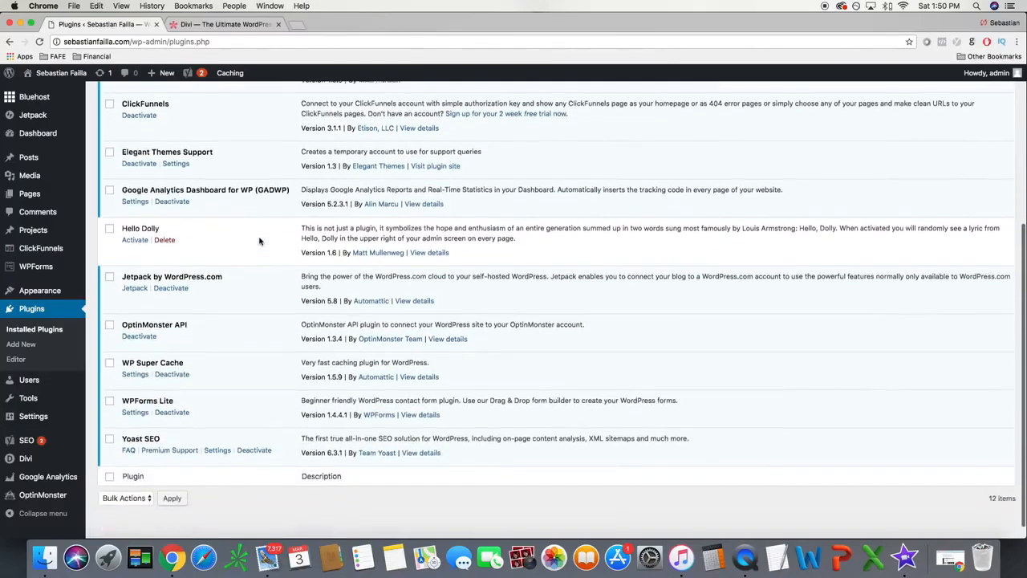
pyautogui.scroll(5, 260, 240)
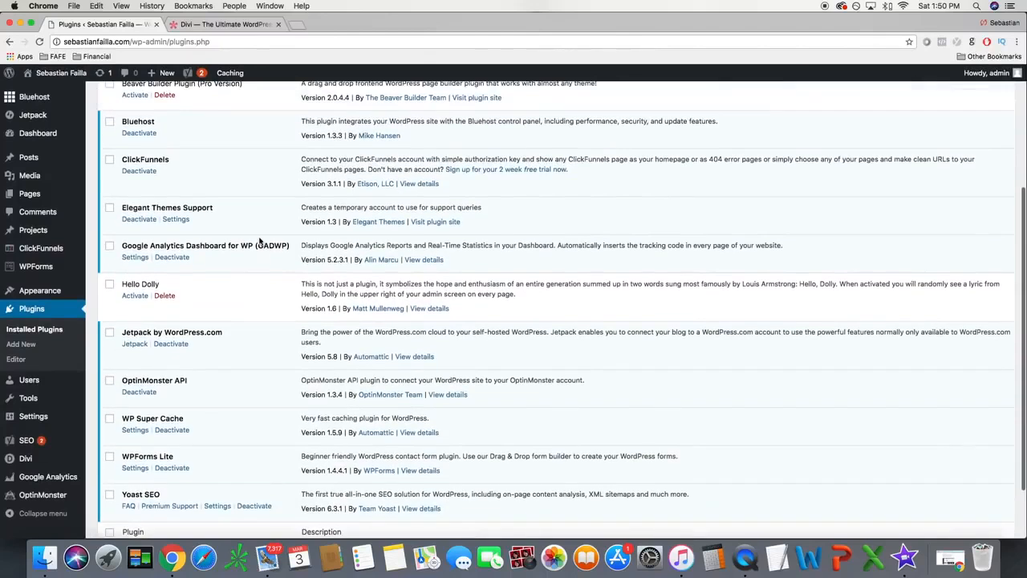
pyautogui.scroll(3, 259, 241)
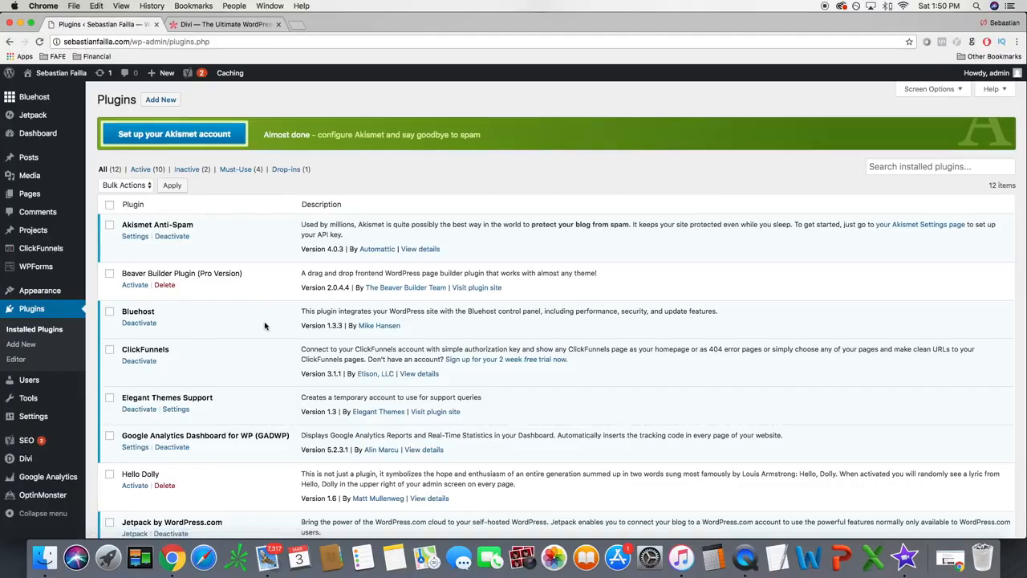
pyautogui.scroll(-3, 265, 325)
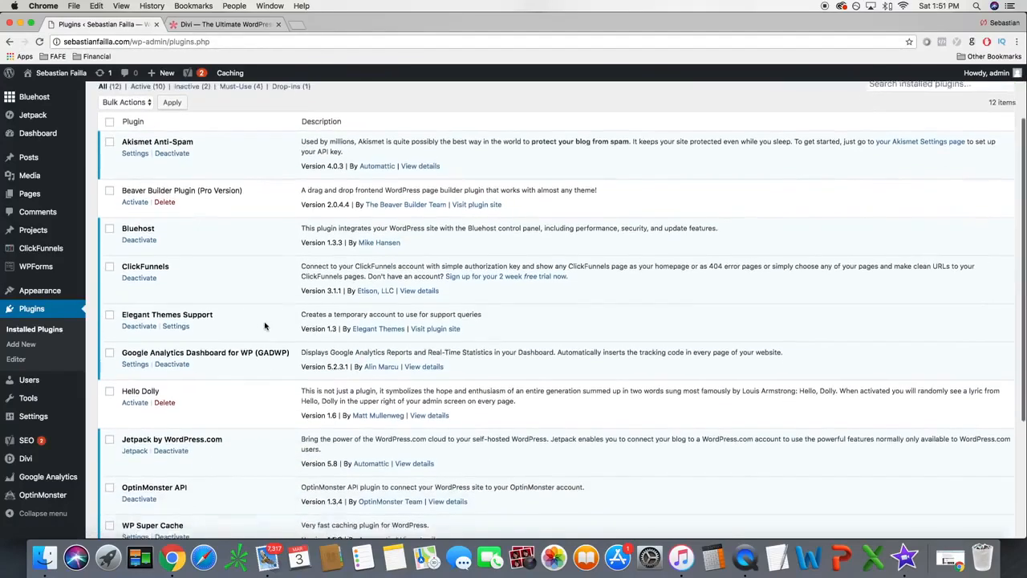
pyautogui.scroll(-2, 265, 325)
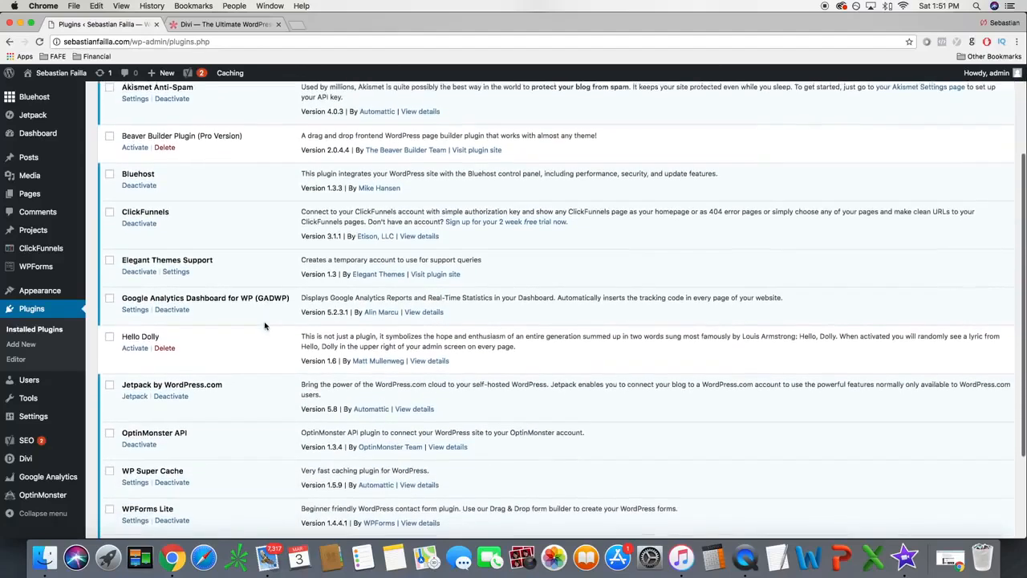
pyautogui.scroll(-2, 265, 325)
pyautogui.scroll(5, 265, 325)
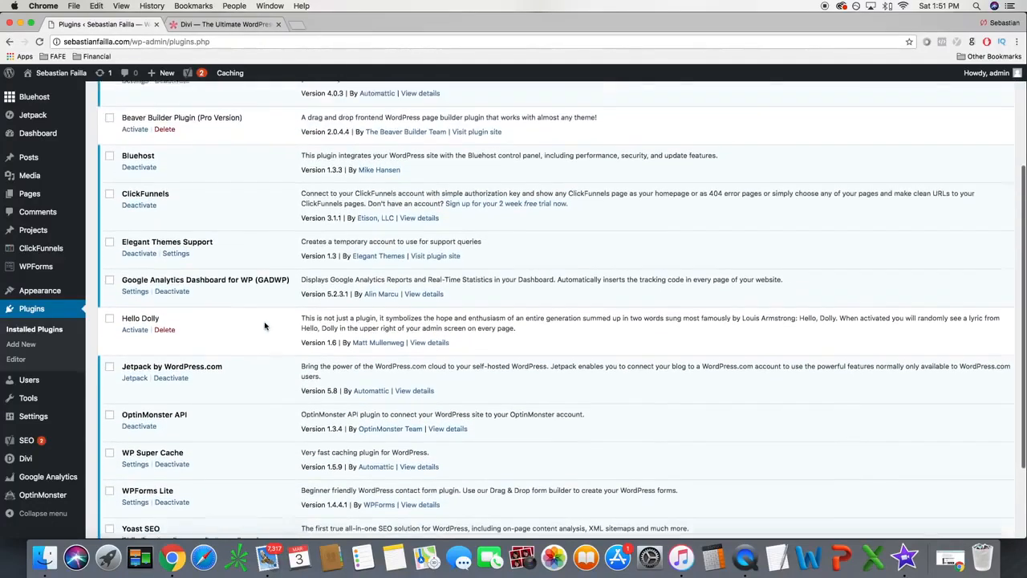
pyautogui.scroll(2, 265, 325)
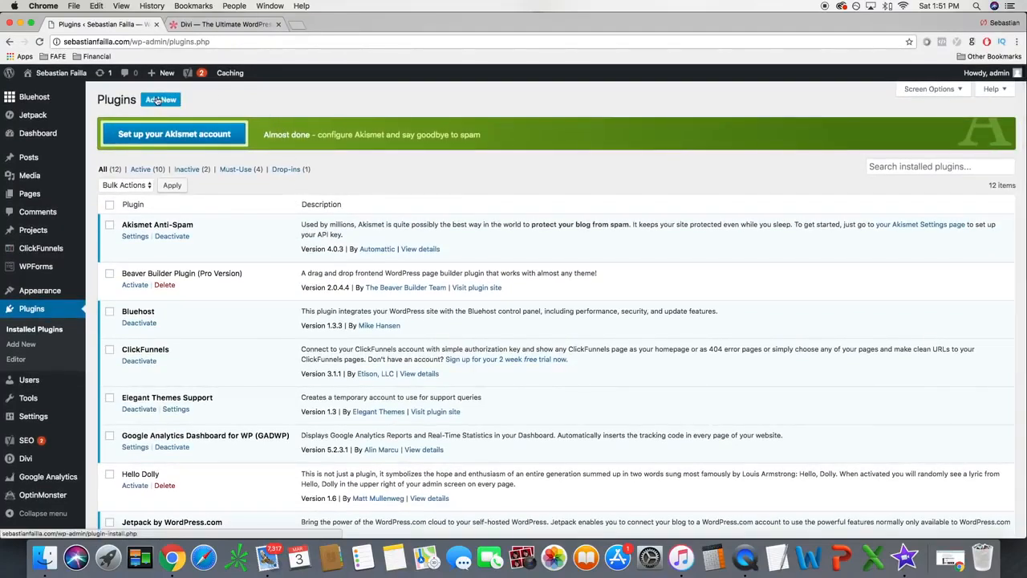
# Step: Search for new plugins with the keyword "yoast seo" and install ACF Content Analysis for Yoast SEO
pyautogui.scroll(-1, 153, 99)
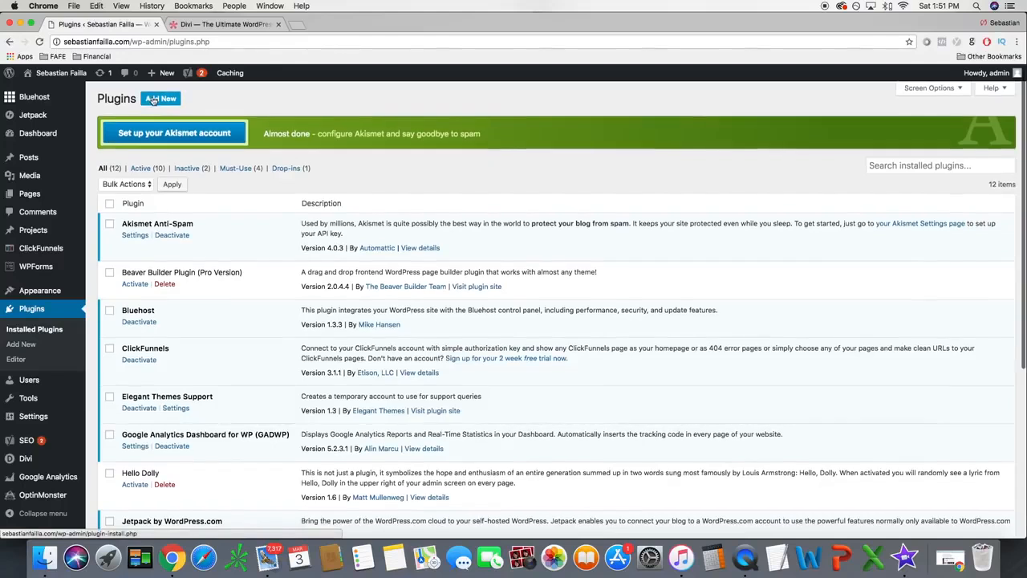
pyautogui.click(153, 100)
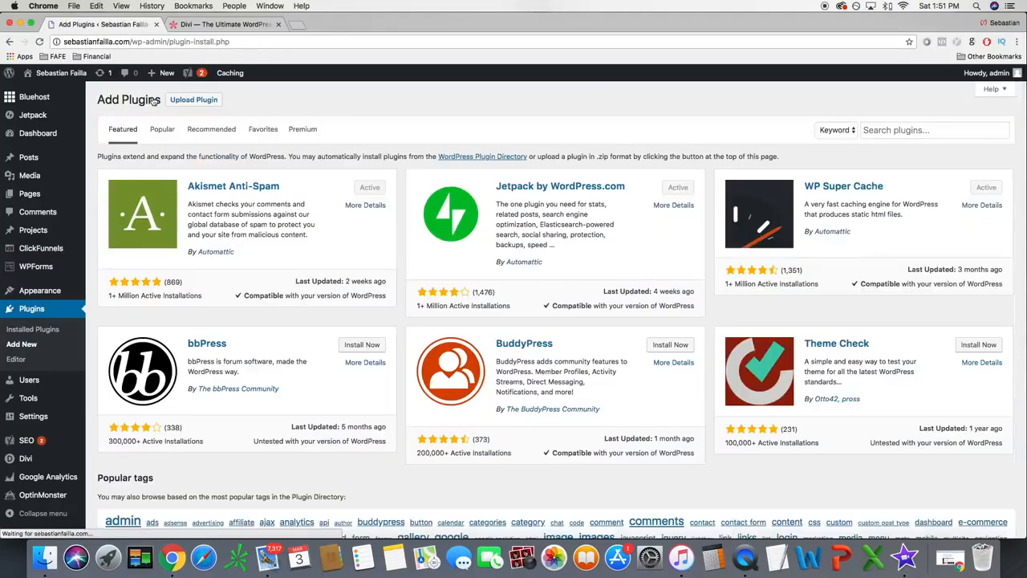
pyautogui.click(917, 131)
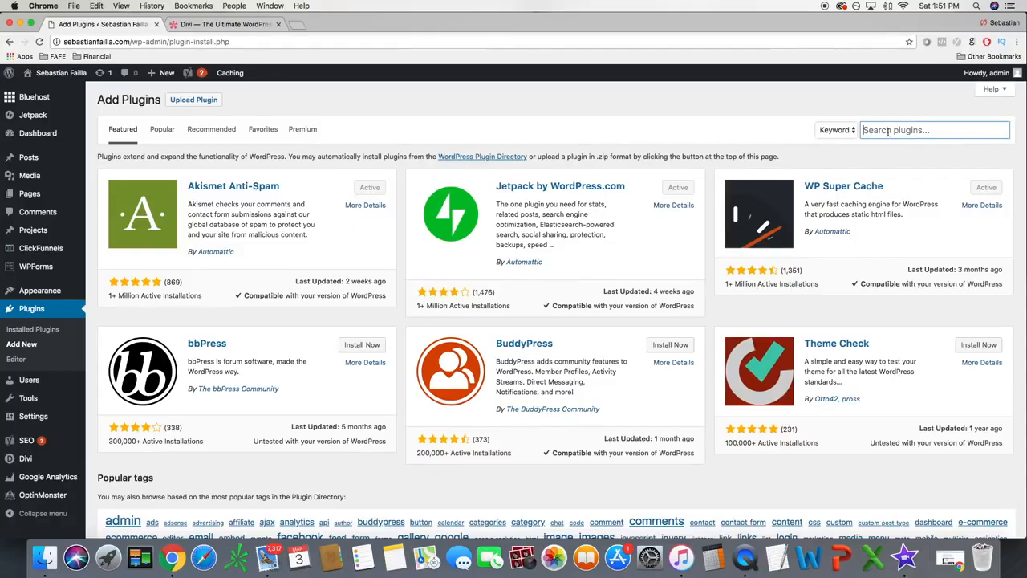
pyautogui.write('yoast seo')
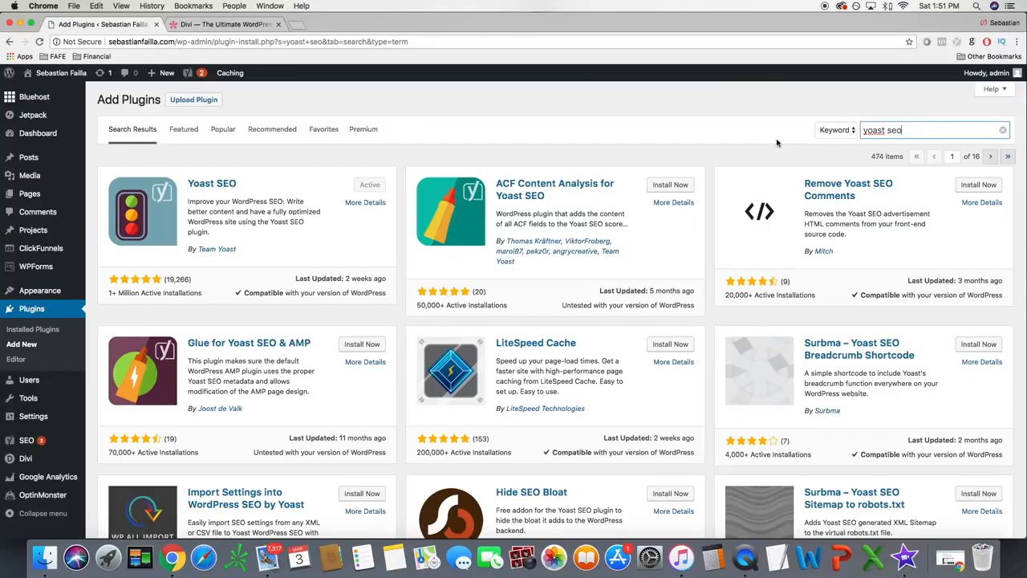
pyautogui.click(668, 186)
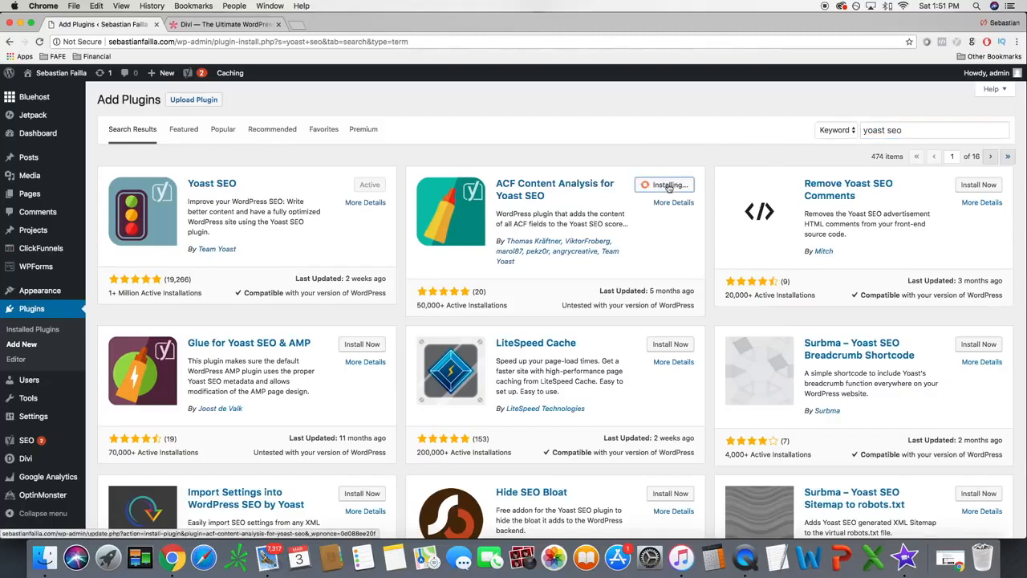
# Step: Return to the installed plugins and review the list, including Yoast SEO, WP Super Cache and Google Analytics Dashboard for WP
pyautogui.click(46, 313)
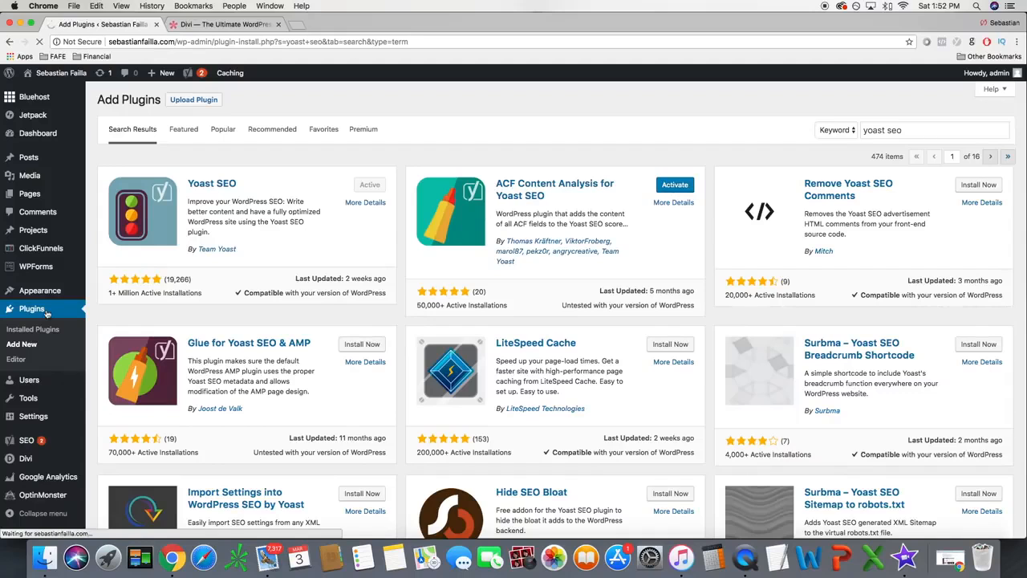
pyautogui.scroll(-2, 166, 314)
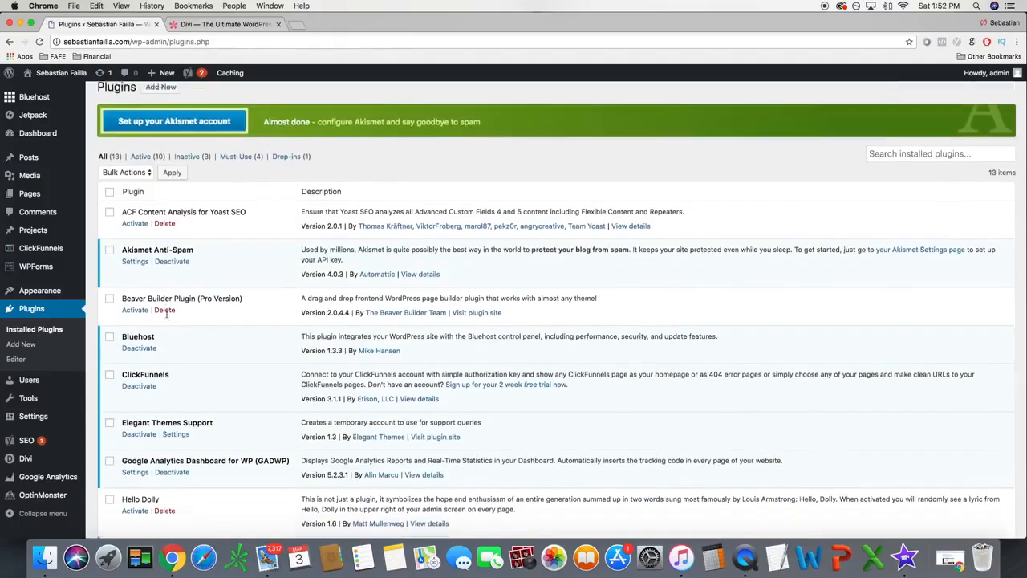
pyautogui.scroll(-8, 166, 315)
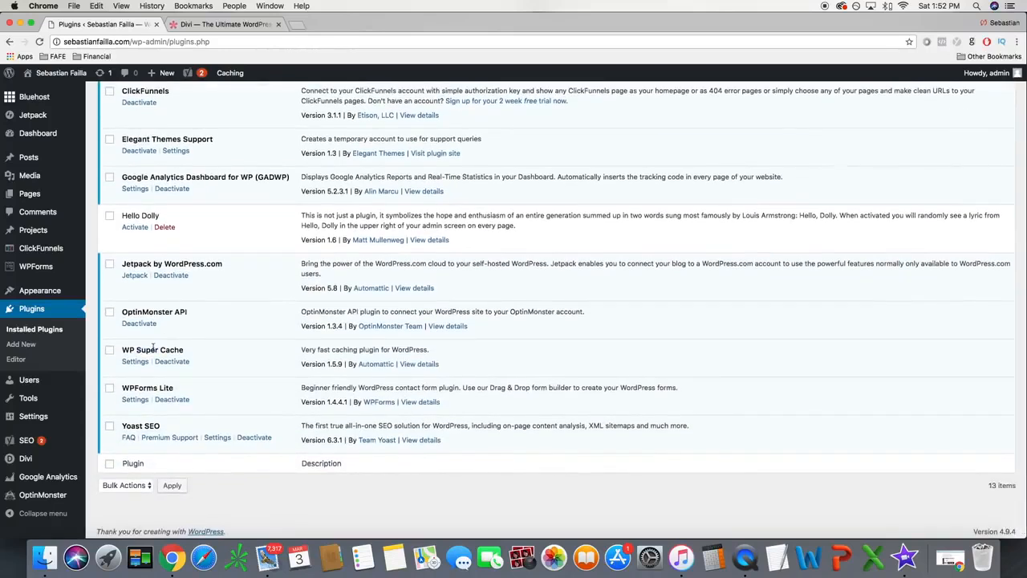
pyautogui.tripleClick(142, 425)
pyautogui.tripleClick(147, 350)
pyautogui.click(242, 361)
pyautogui.scroll(2, 241, 361)
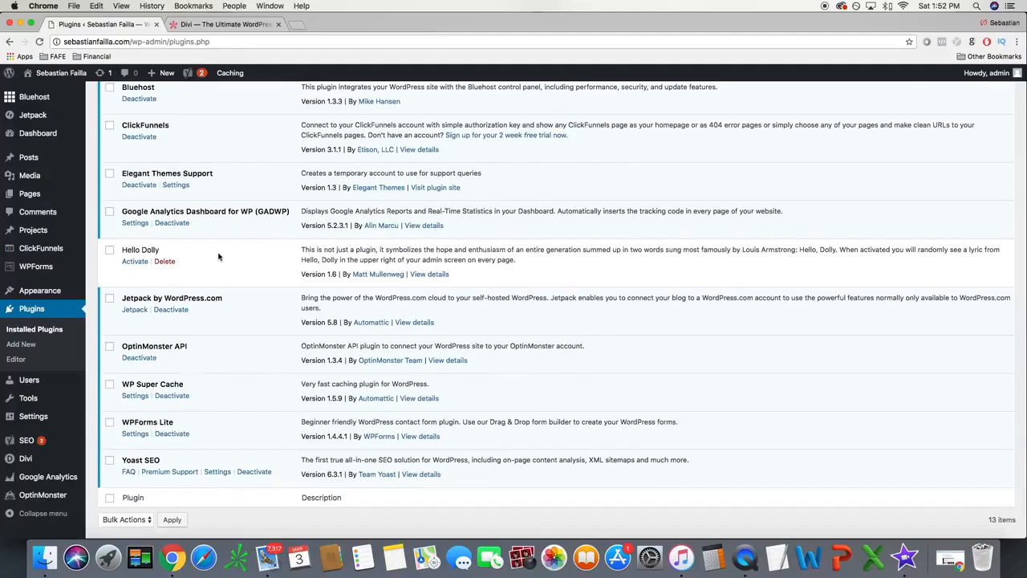
pyautogui.tripleClick(205, 211)
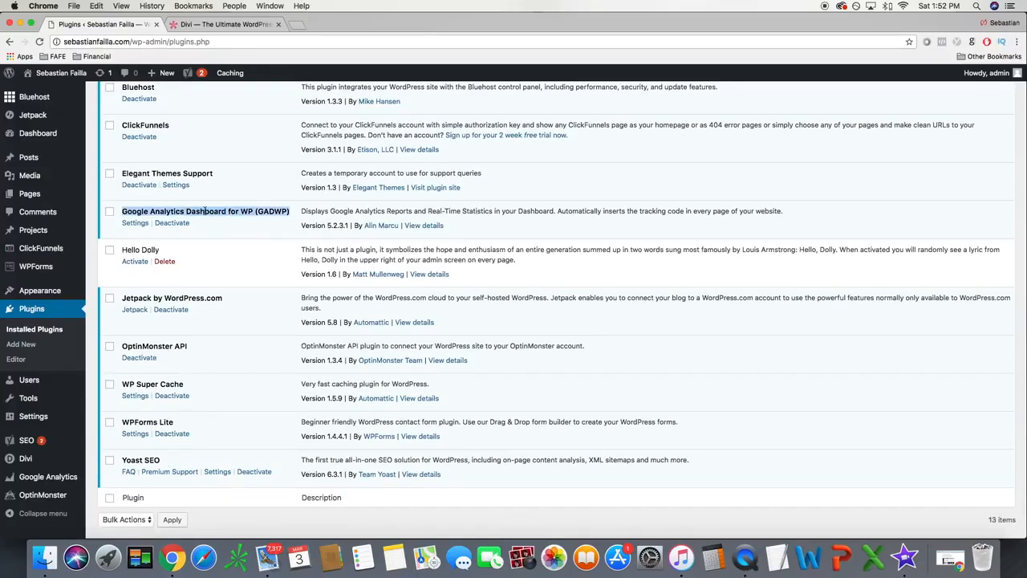
pyautogui.click(239, 265)
pyautogui.scroll(1, 238, 267)
pyautogui.scroll(5, 239, 267)
pyautogui.scroll(4, 239, 270)
pyautogui.scroll(1, 239, 270)
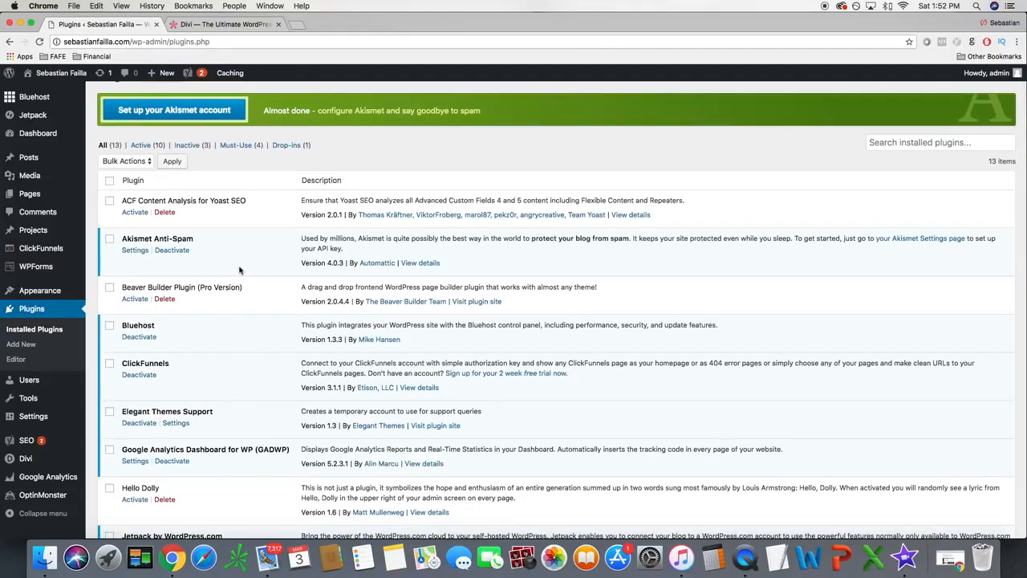
pyautogui.scroll(1, 240, 270)
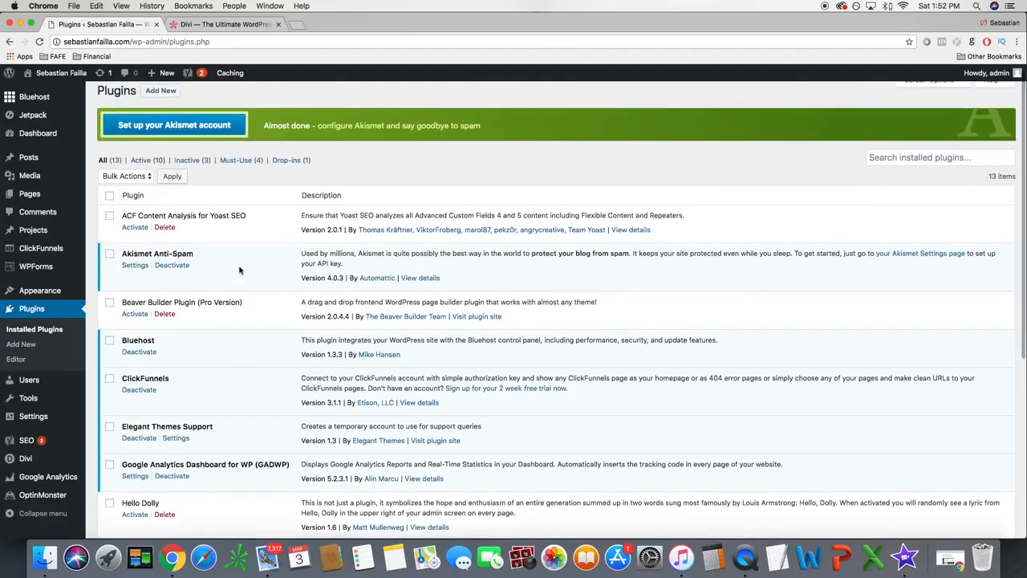